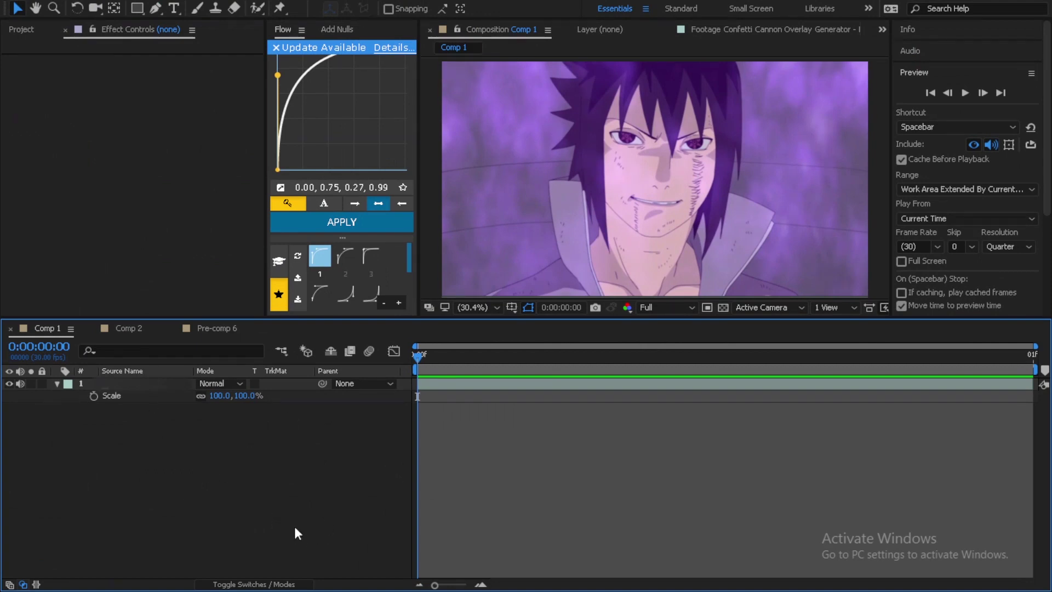
- Add an adjustment layer over the clip, apply Magic Bullet Looks, and launch its editor
right_click(206, 458)
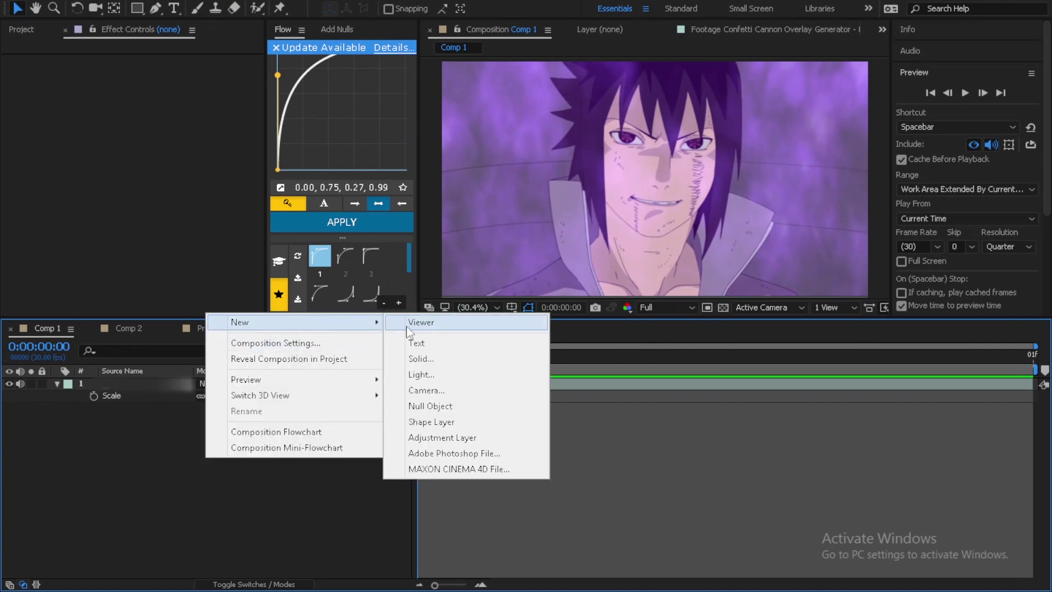
left_click(436, 441)
key("ctrl+space")
type("l")
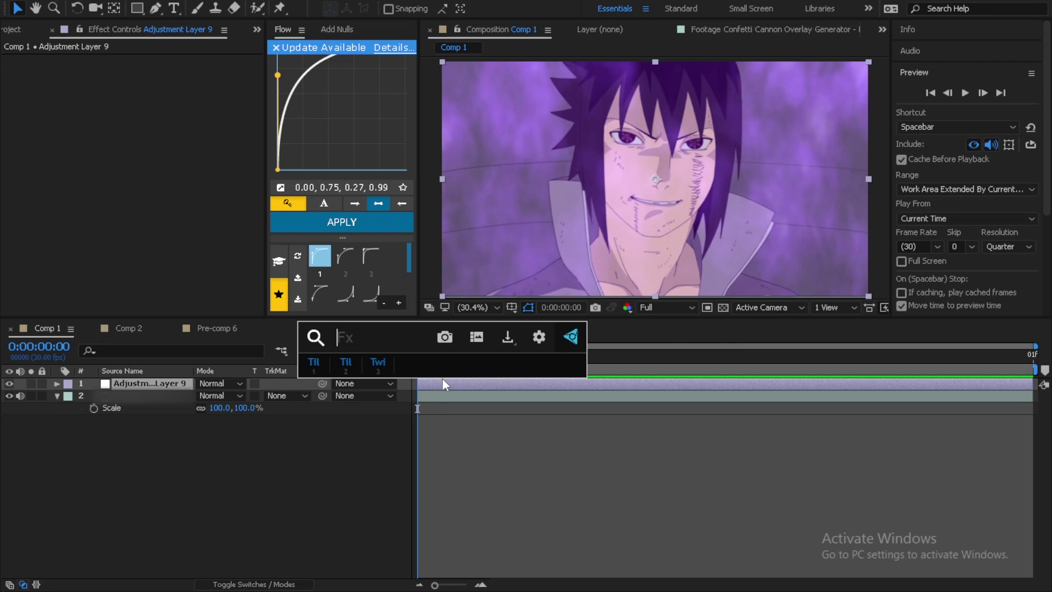
type("o")
key("Return")
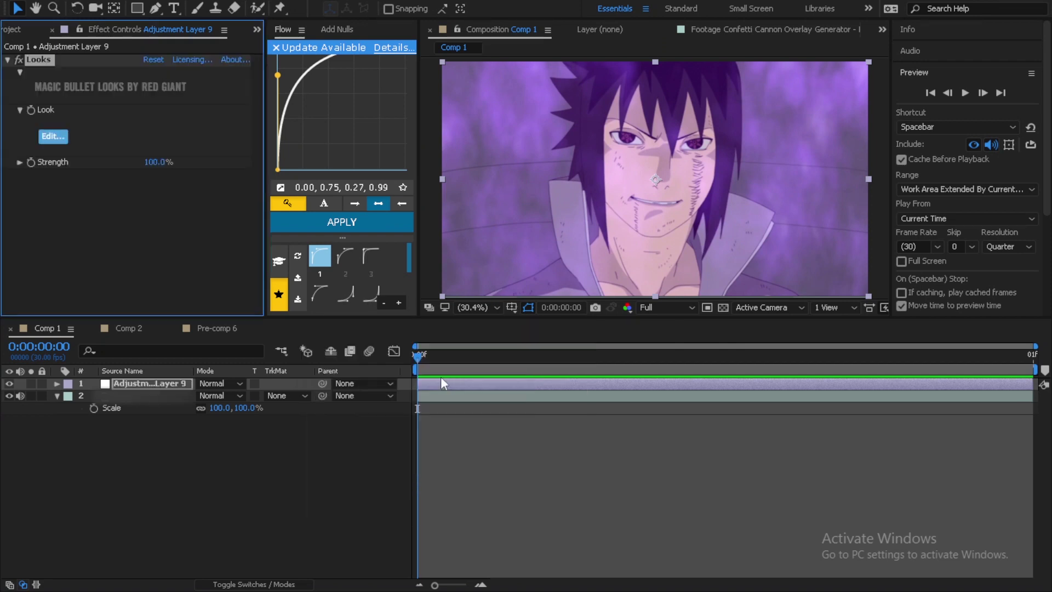
left_click(50, 139)
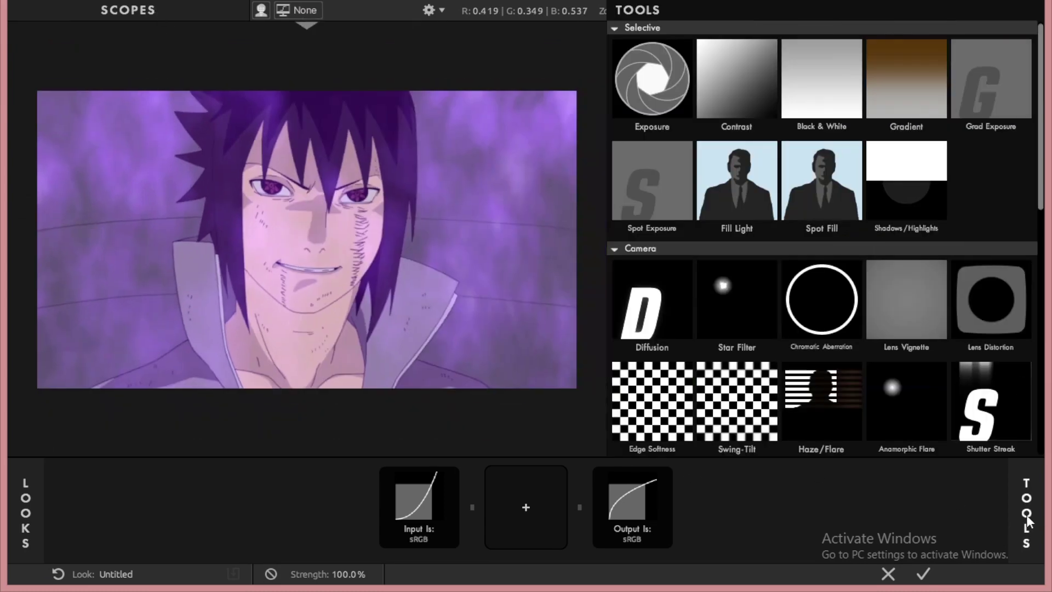
scroll(1041, 181, "down", 5)
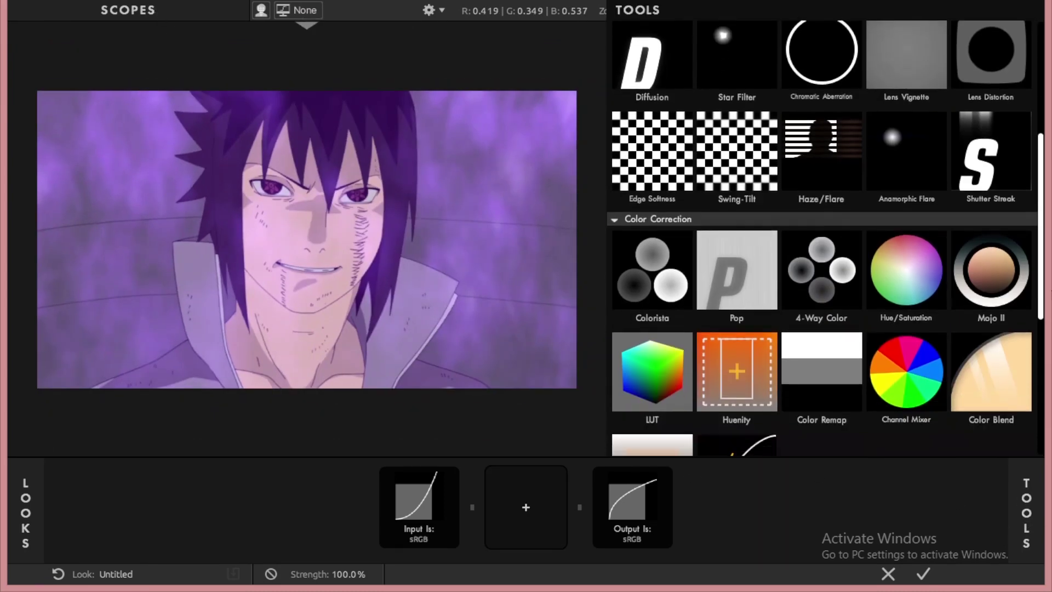
left_click_drag(737, 153, 691, 218)
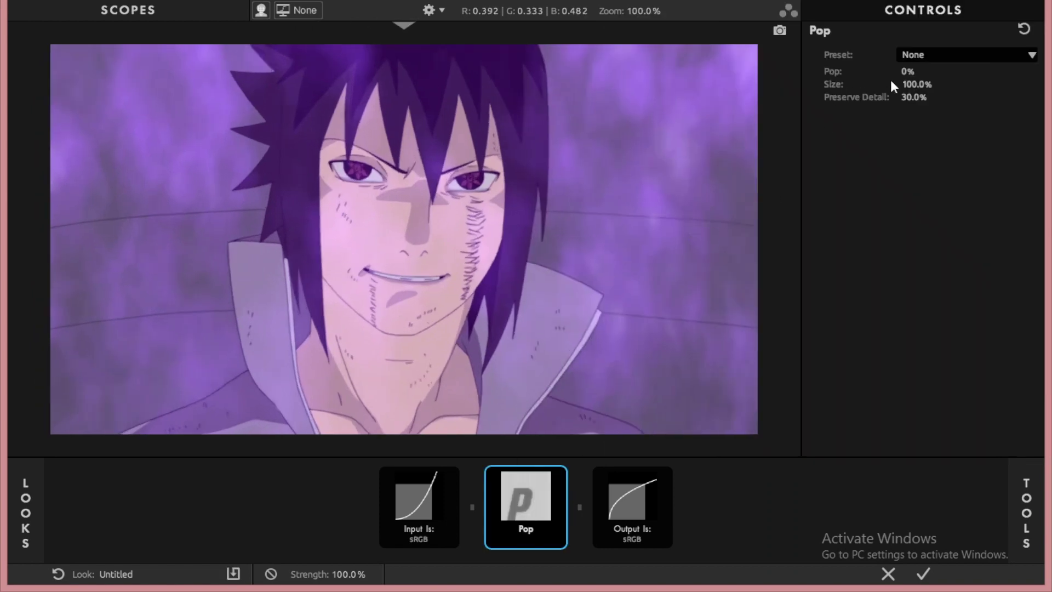
- Set Pop to 70% and add a Contrast tool at +0.090
left_click(907, 71)
type("+70")
key("Return")
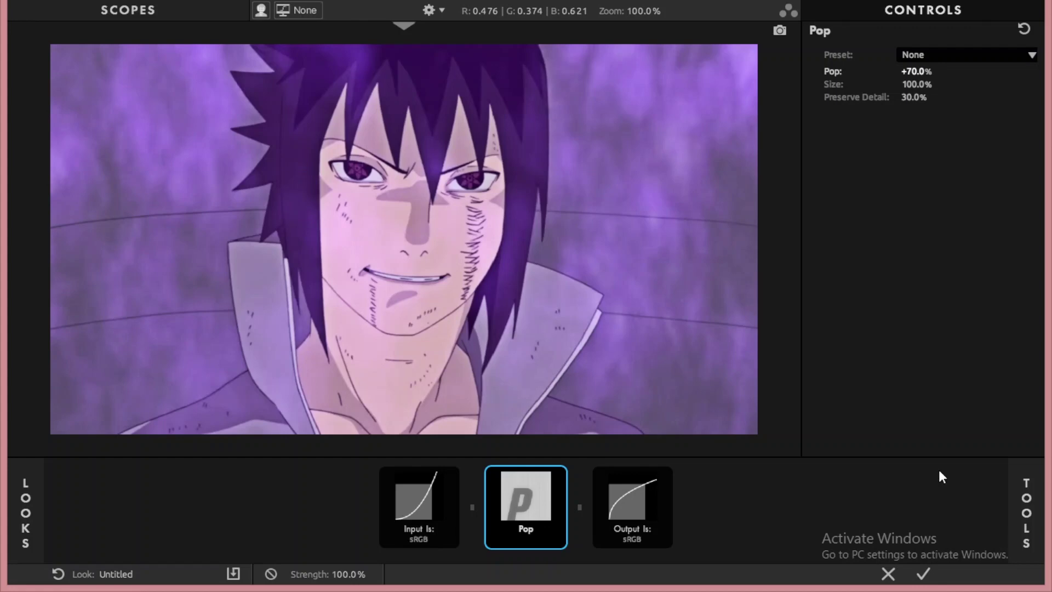
left_click(1025, 498)
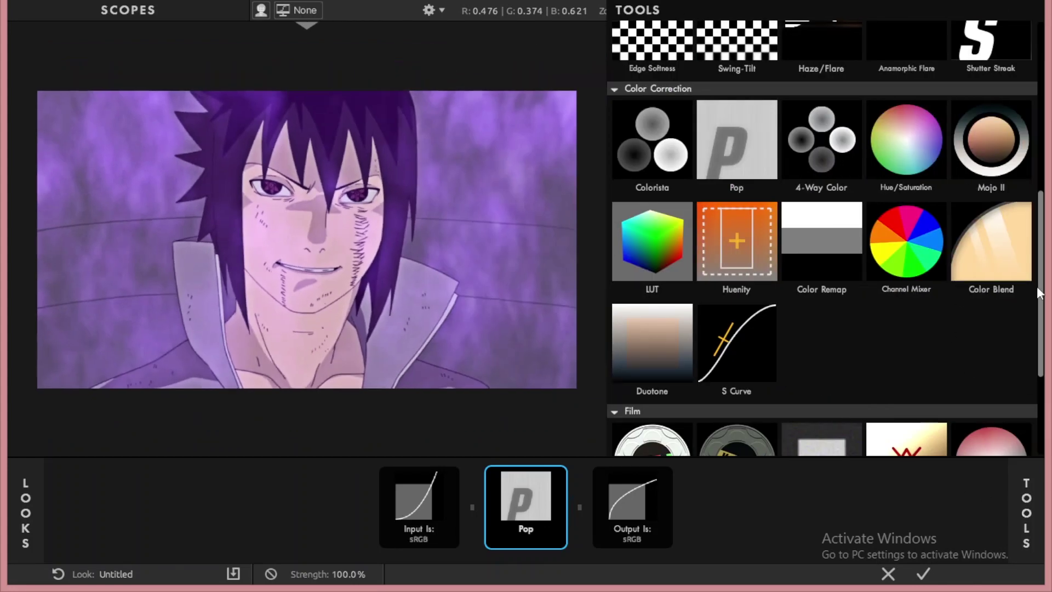
scroll(1041, 298, "up", 3)
scroll(904, 205, "up", 3)
scroll(777, 105, "up", 3)
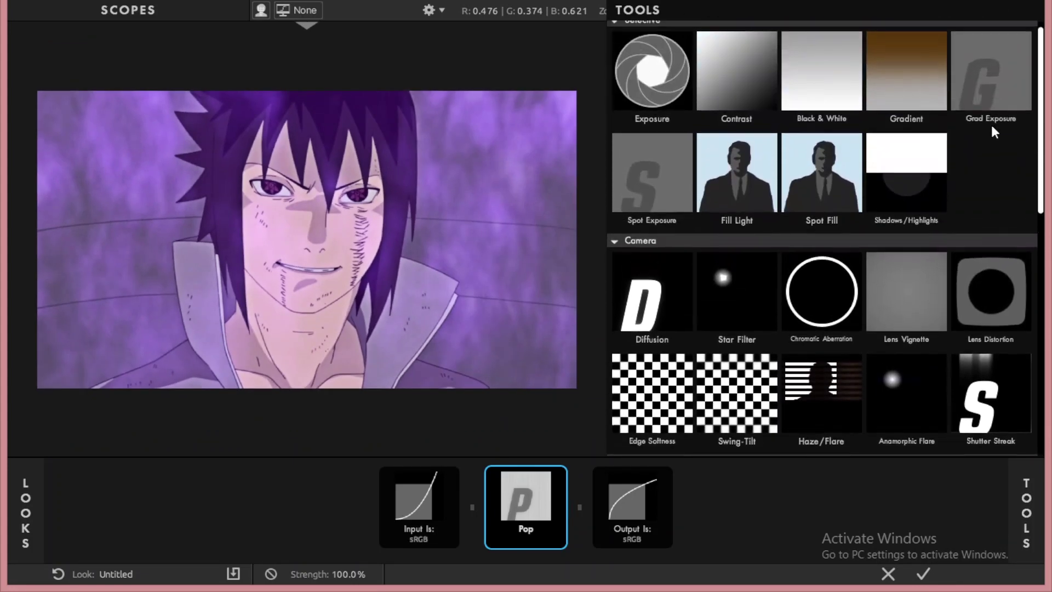
double_click(777, 104)
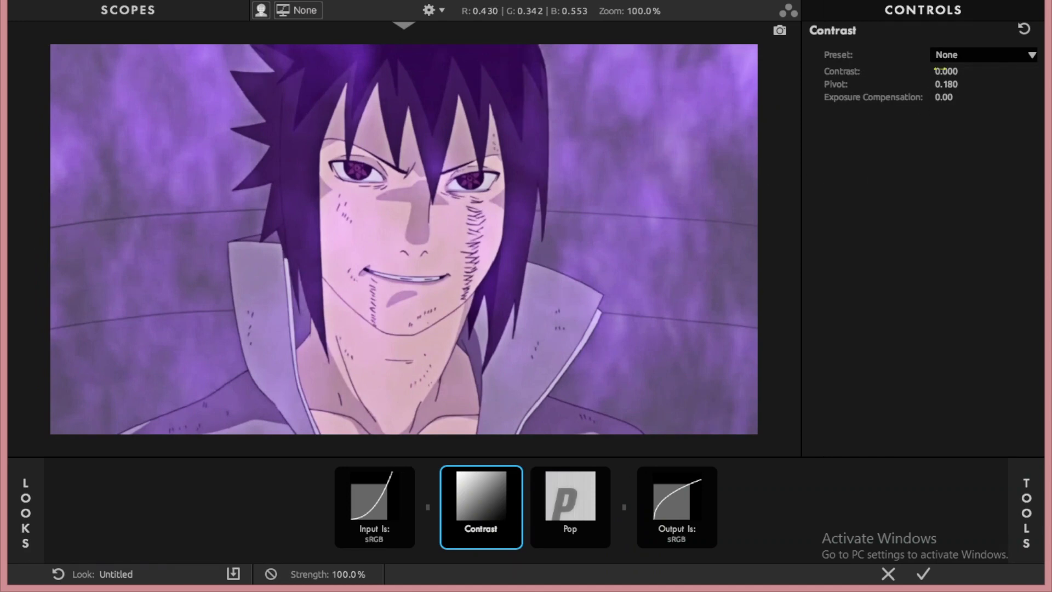
left_click(953, 70)
type("0")
type(".09")
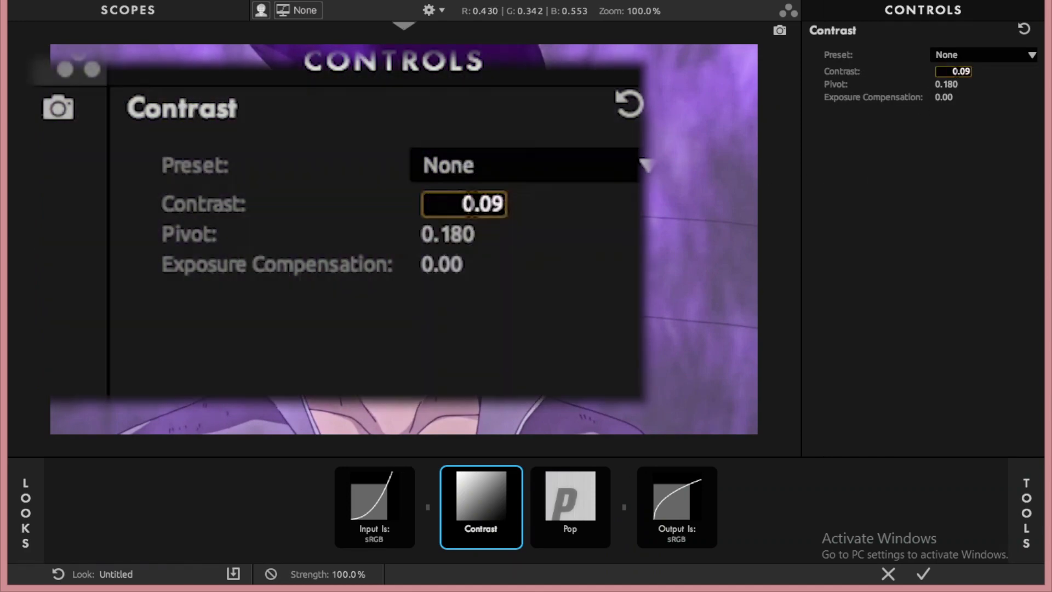
type("0")
key("Return")
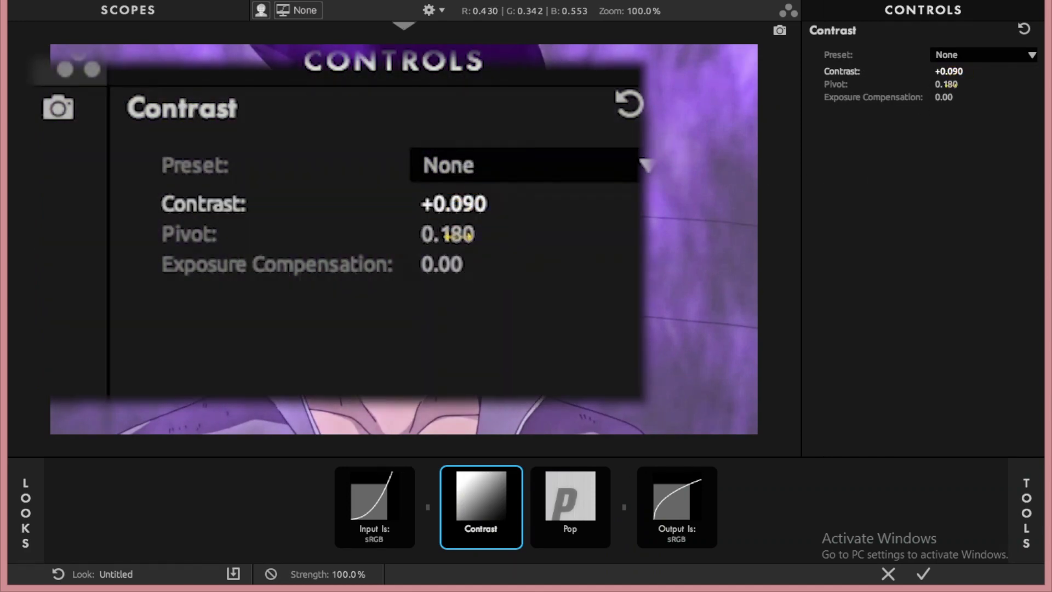
- Set the Contrast pivot to 1.000 and exposure compensation to +0.10
left_click(949, 84)
type("10.180")
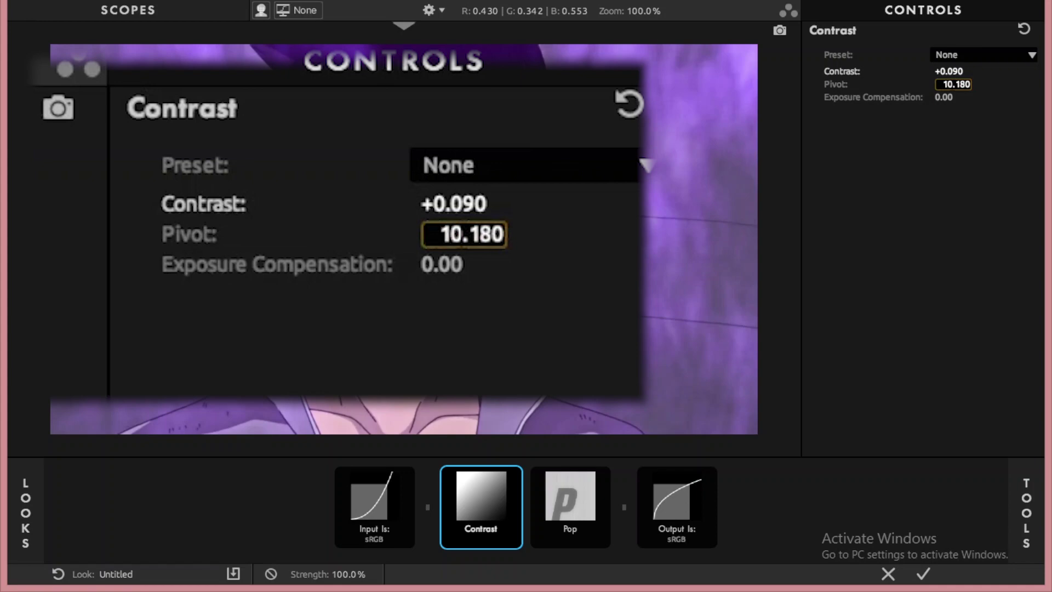
double_click(952, 84)
type("1")
key("Return")
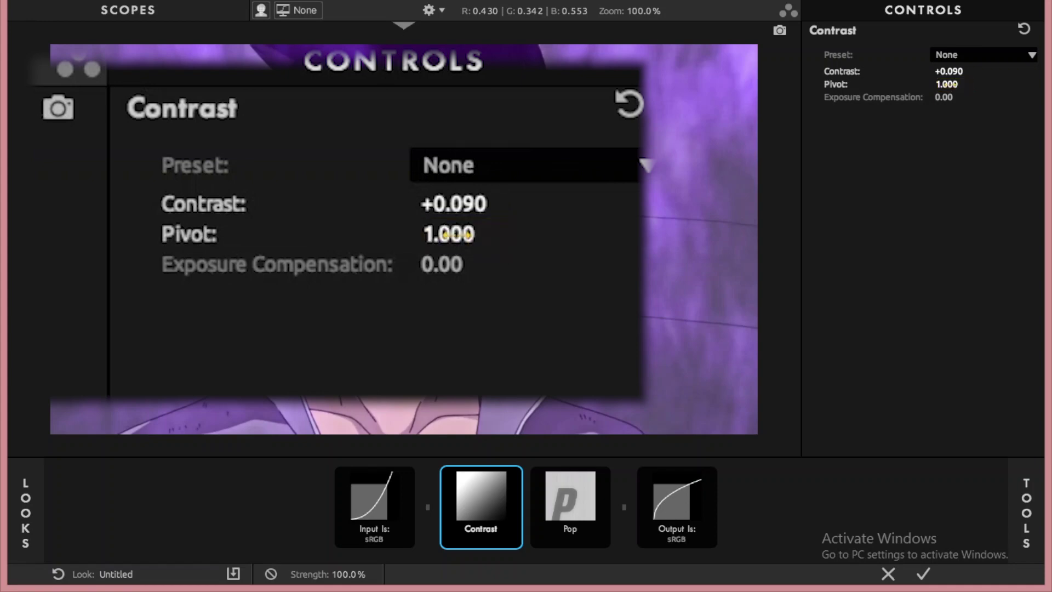
left_click(953, 97)
type("-0.1")
key("Return")
double_click(953, 97)
type("0.")
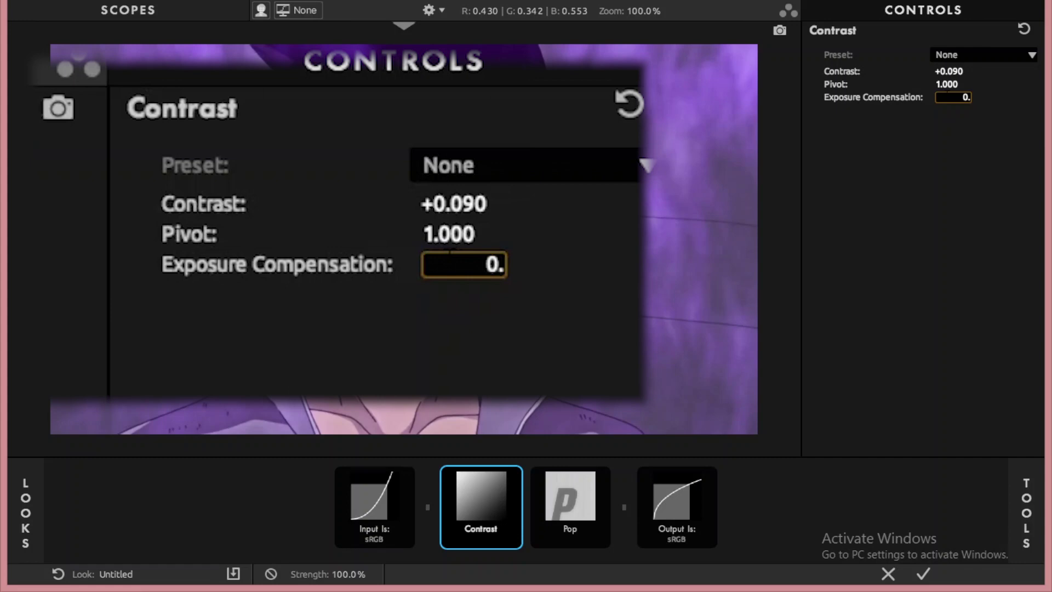
type("1")
key("Return")
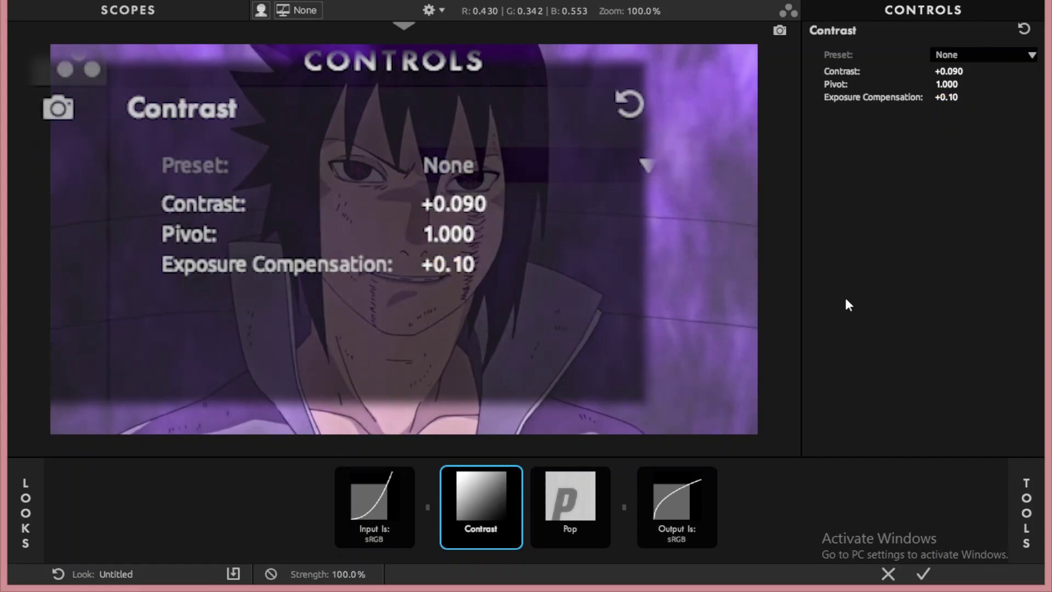
left_click(1025, 505)
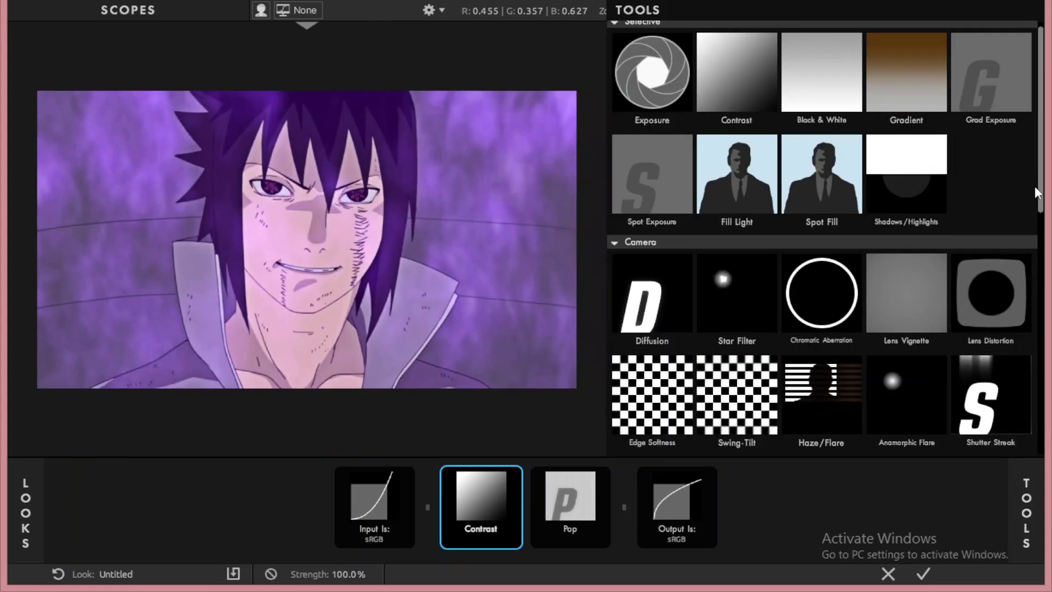
left_click_drag(1039, 197, 1039, 337)
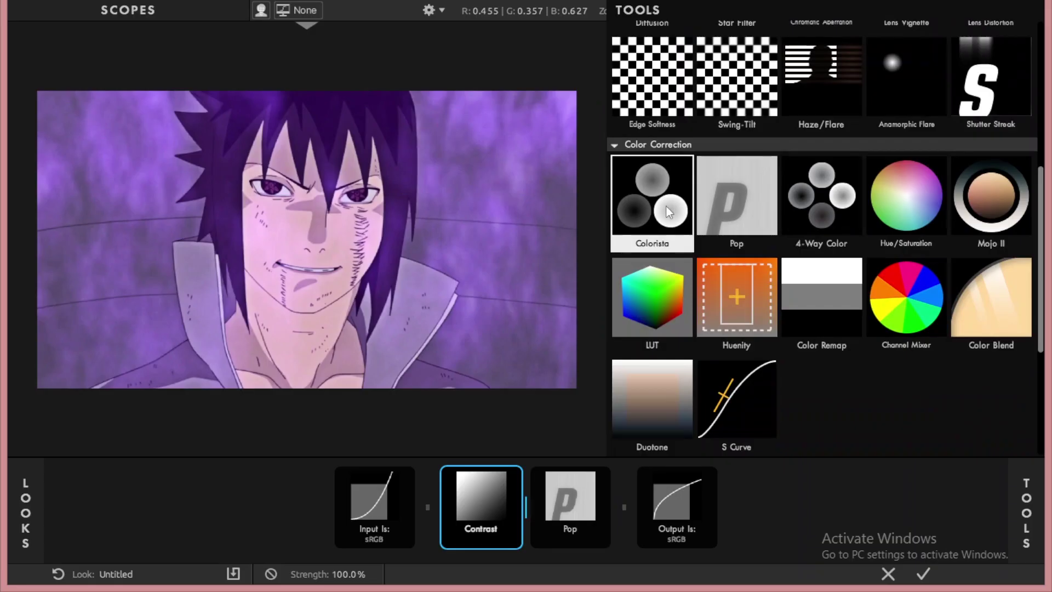
- Insert Colorista between Contrast and Pop, then adjust the red and yellow colour shifts
left_click_drag(649, 210, 526, 502)
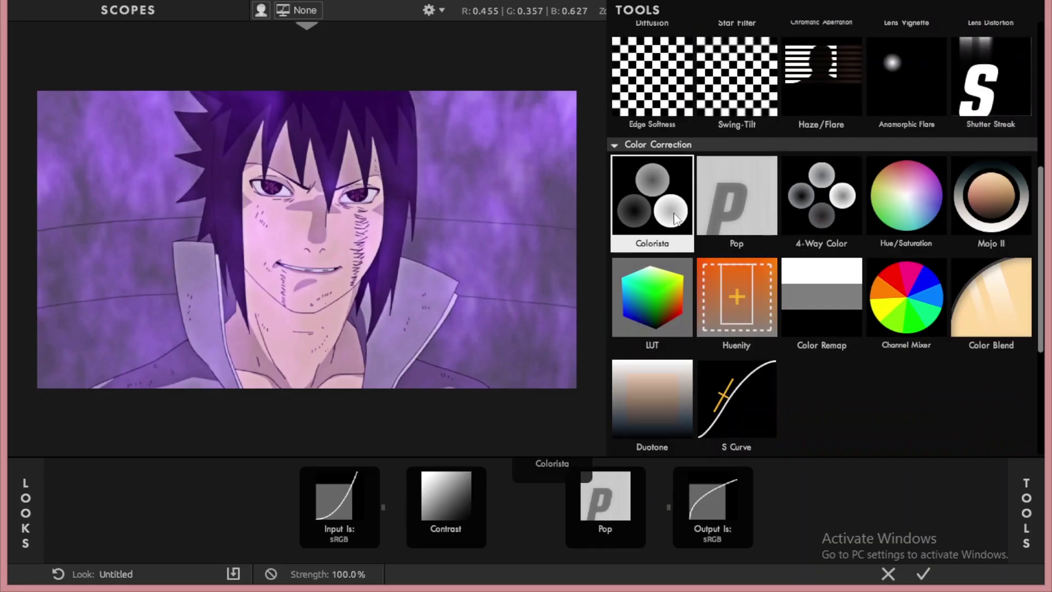
left_click_drag(1038, 233, 1045, 342)
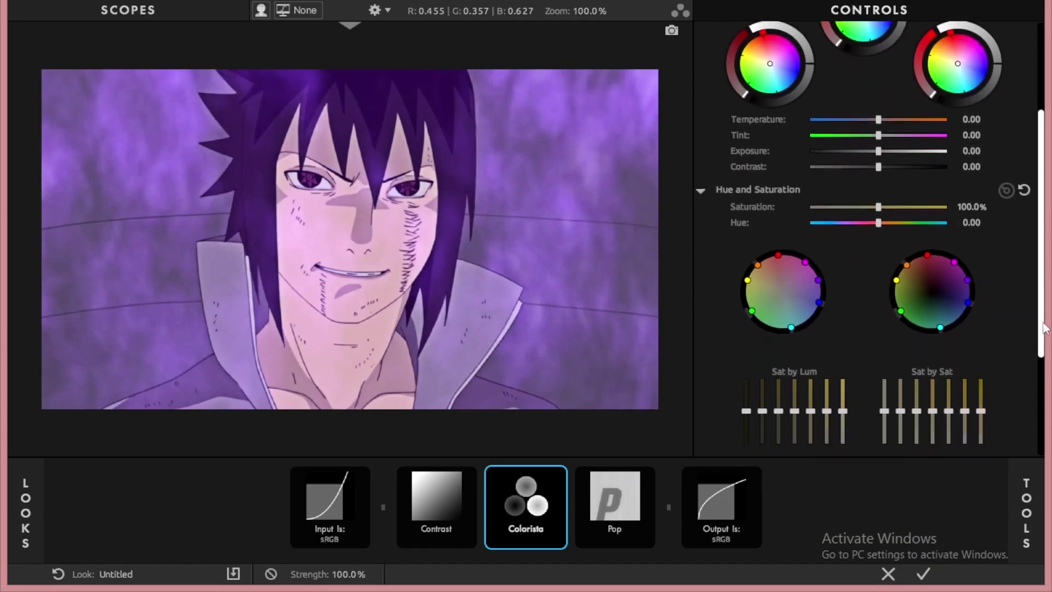
scroll(1003, 146, "up", 1)
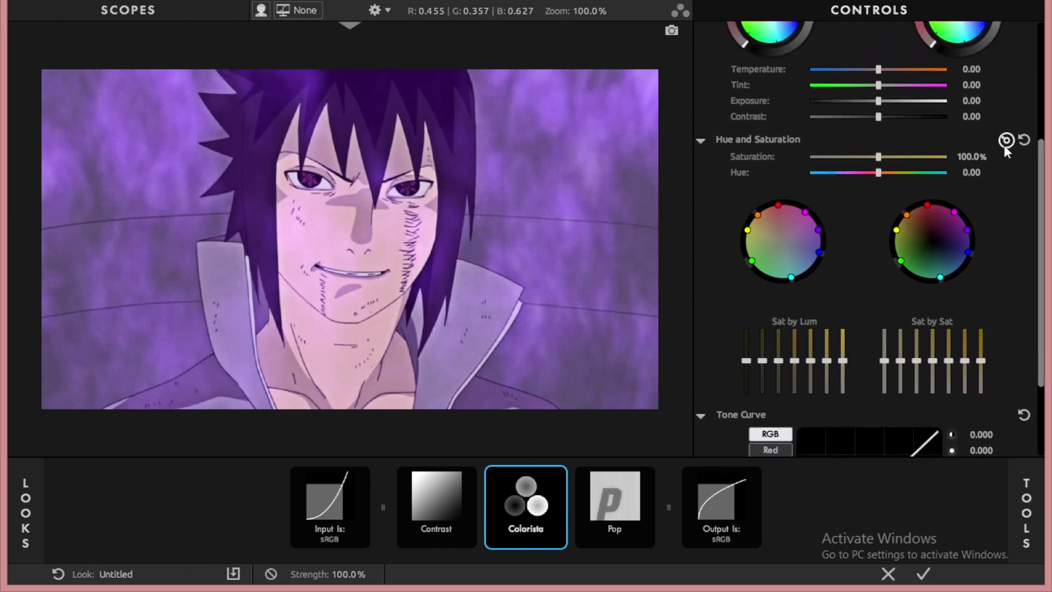
left_click(1004, 142)
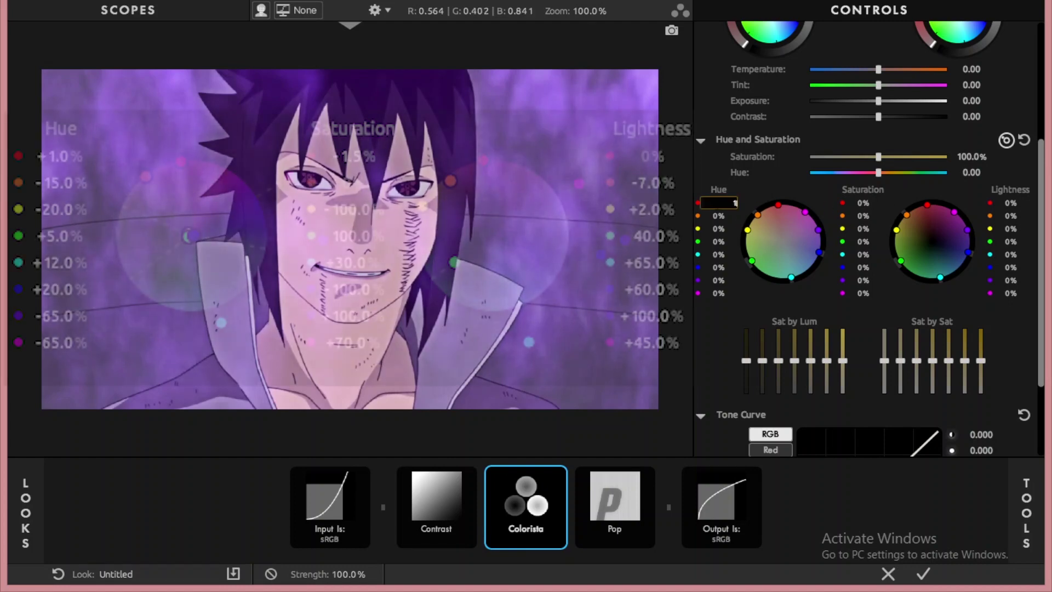
left_click_drag(717, 202, 720, 202)
left_click_drag(863, 203, 861, 203)
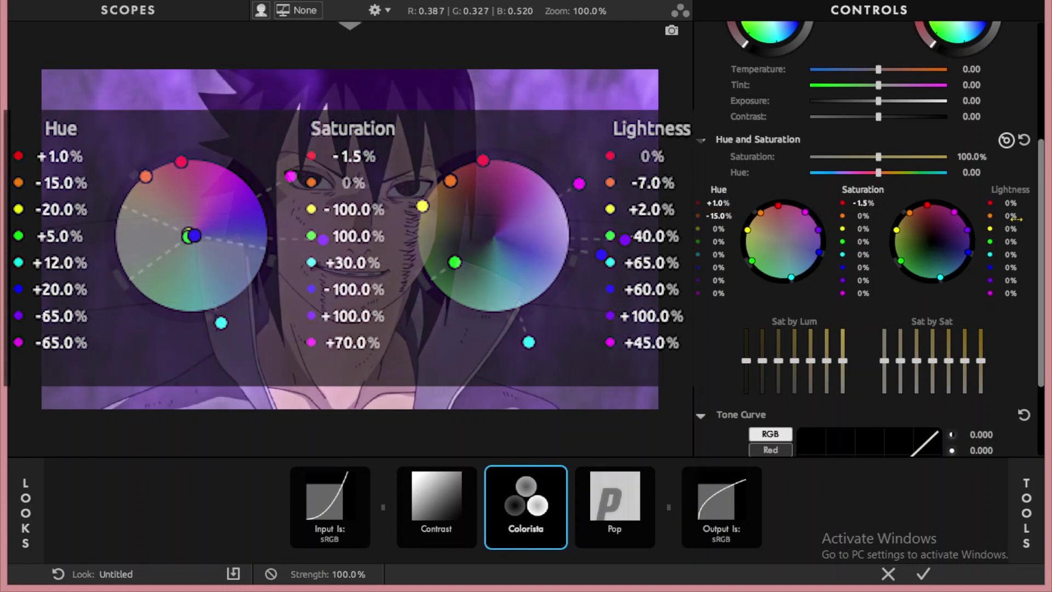
left_click(1011, 216)
type("-7-20")
key("Tab")
type("-100")
key("Tab")
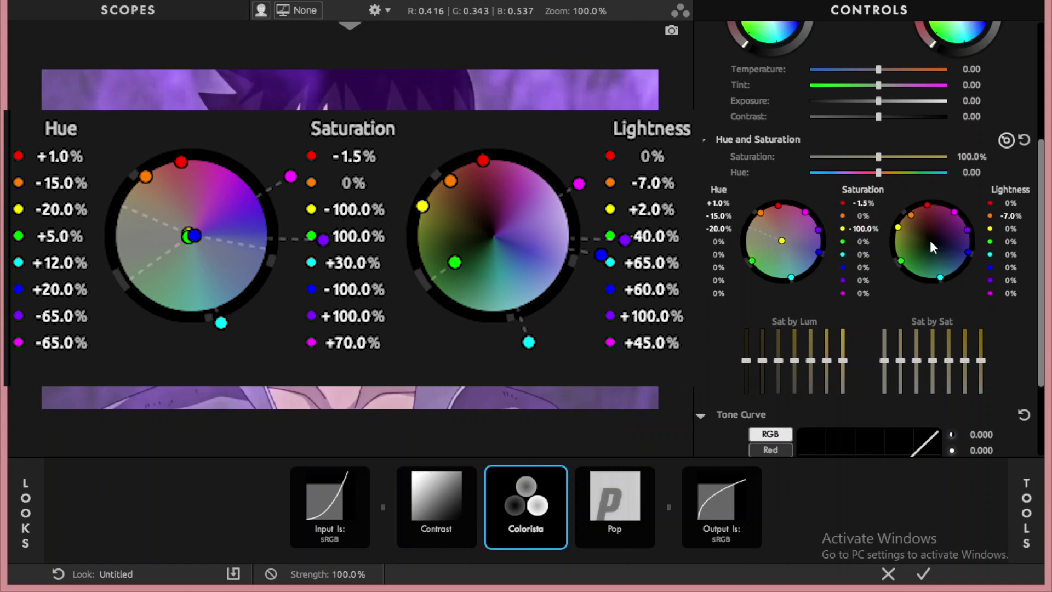
type("2")
key("Tab")
type("5")
- Enter hue, saturation and lightness for the green, cyan and blue rows, blue hue +20%
key("Tab")
type("-100")
key("Tab")
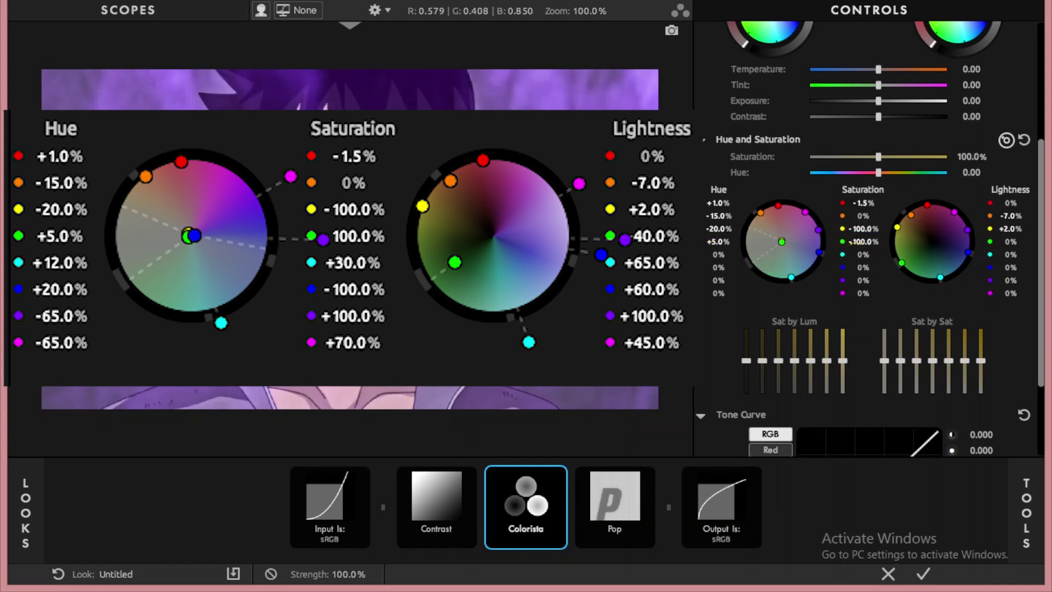
type("-40")
key("Tab")
type("12")
key("Tab")
type("30")
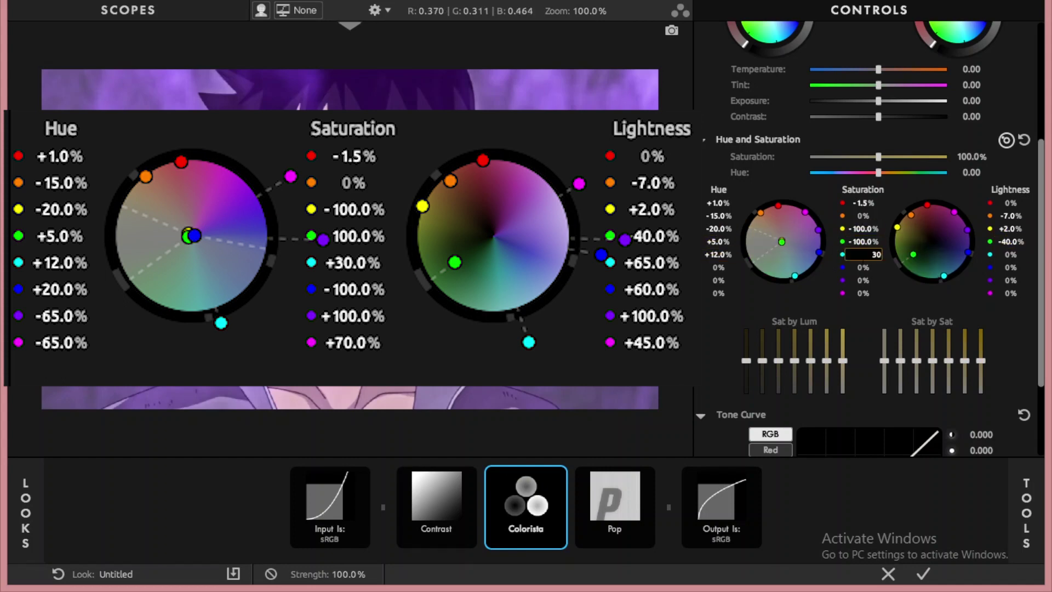
key("Tab")
type("65")
key("Tab")
type("20")
key("Tab")
type("-10")
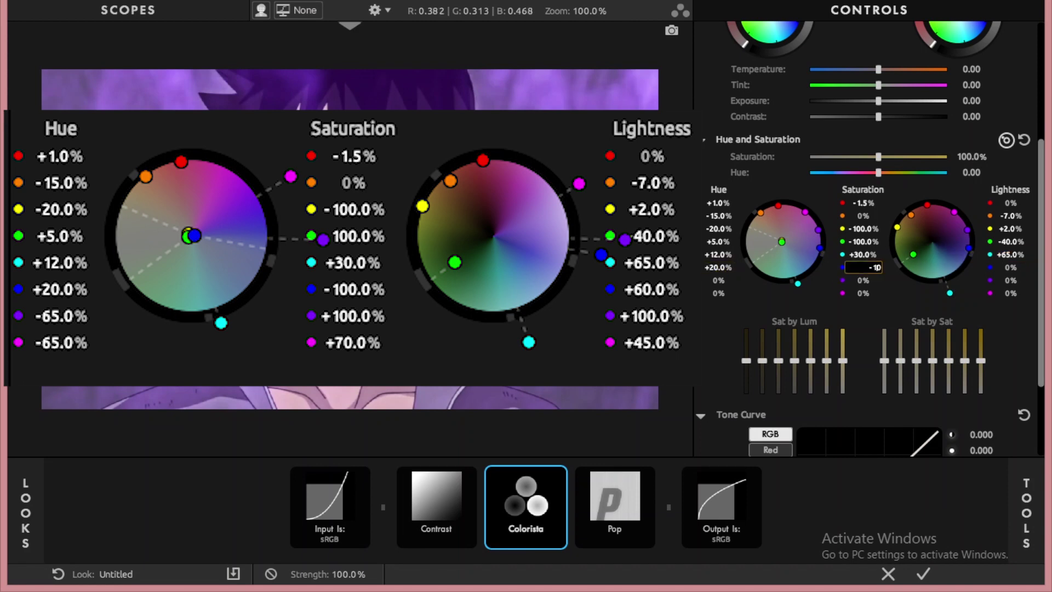
key("Tab")
type("60")
key("Tab")
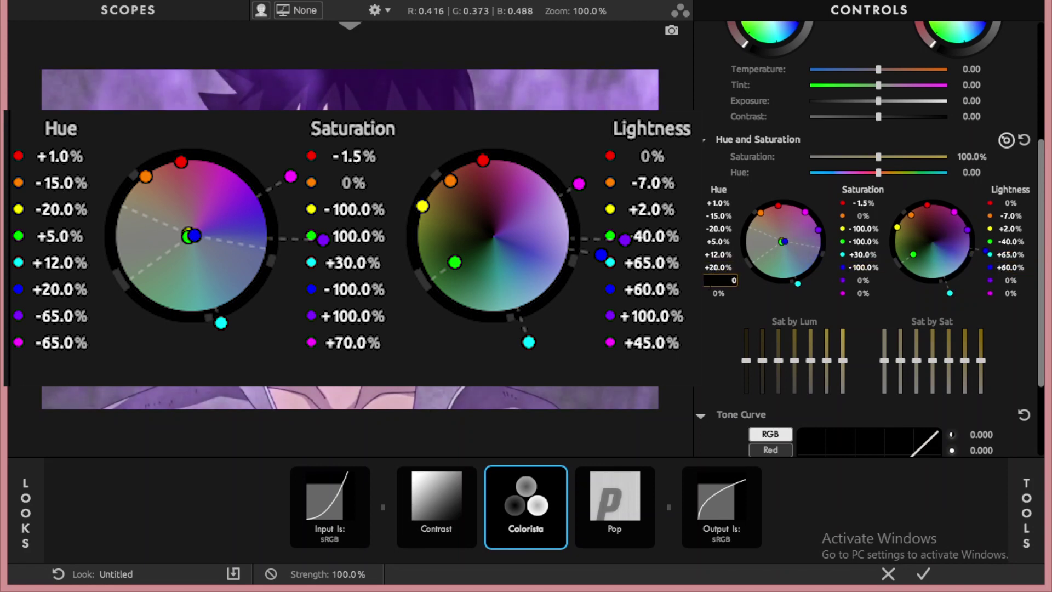
type("-650")
- Set the purple row and magenta at -65% hue, +70% saturation, +45% lightness
key("Tab")
type("100")
key("Tab")
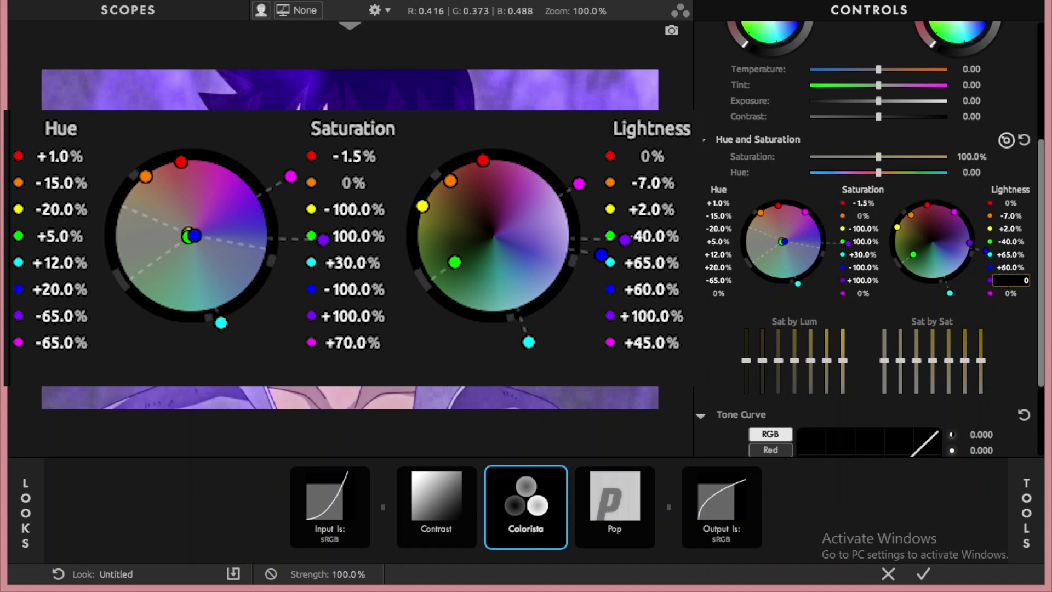
type("100")
key("Tab")
type("-65")
key("Tab")
type("70")
key("Tab")
type("45")
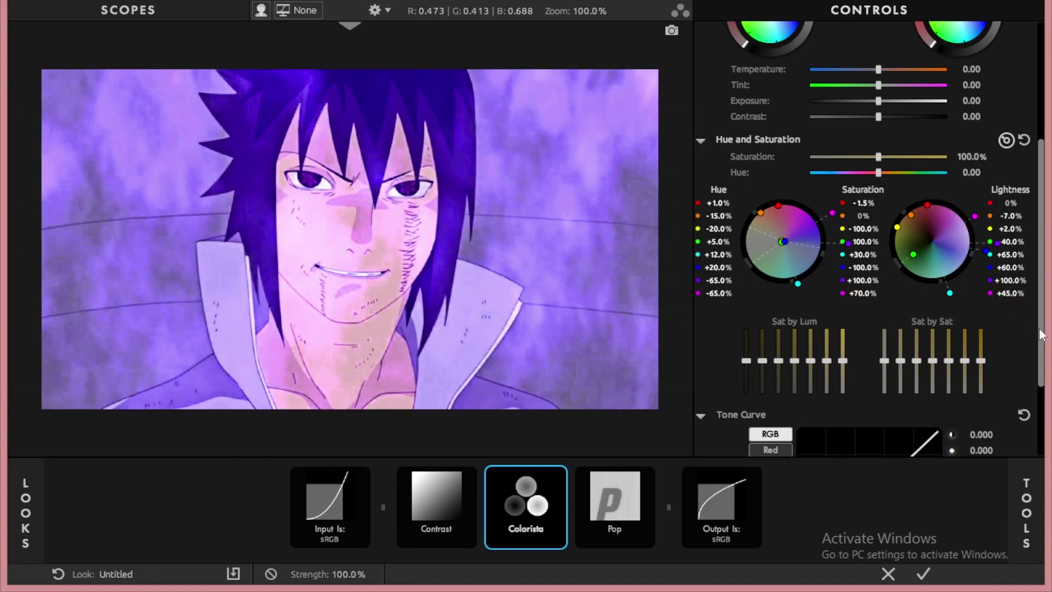
- Bend the tone curve into an S-shape at +0.920
key("Tab")
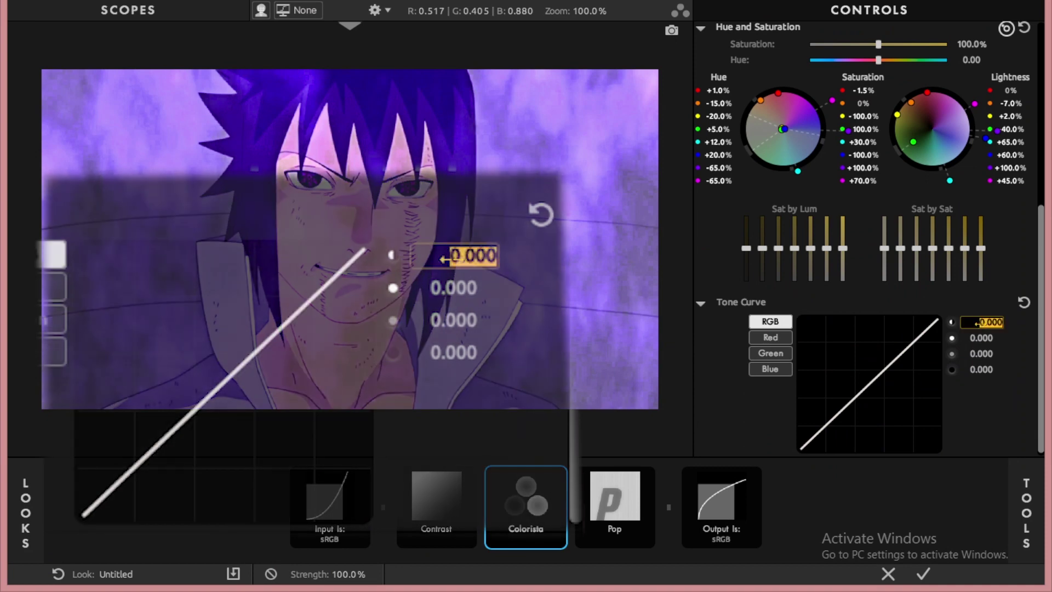
type("0.92")
key("Return")
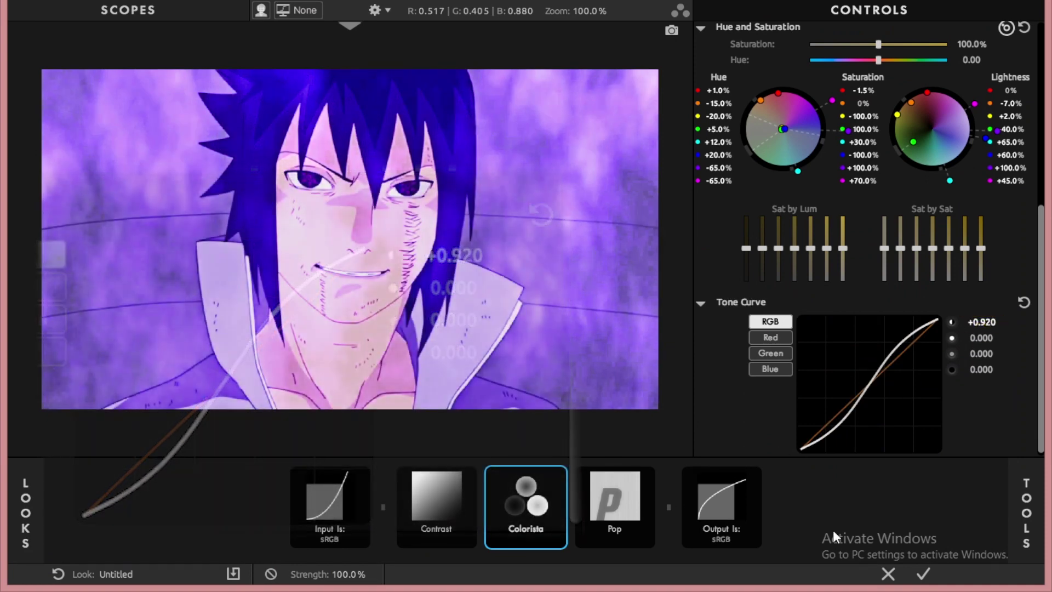
left_click(1026, 512)
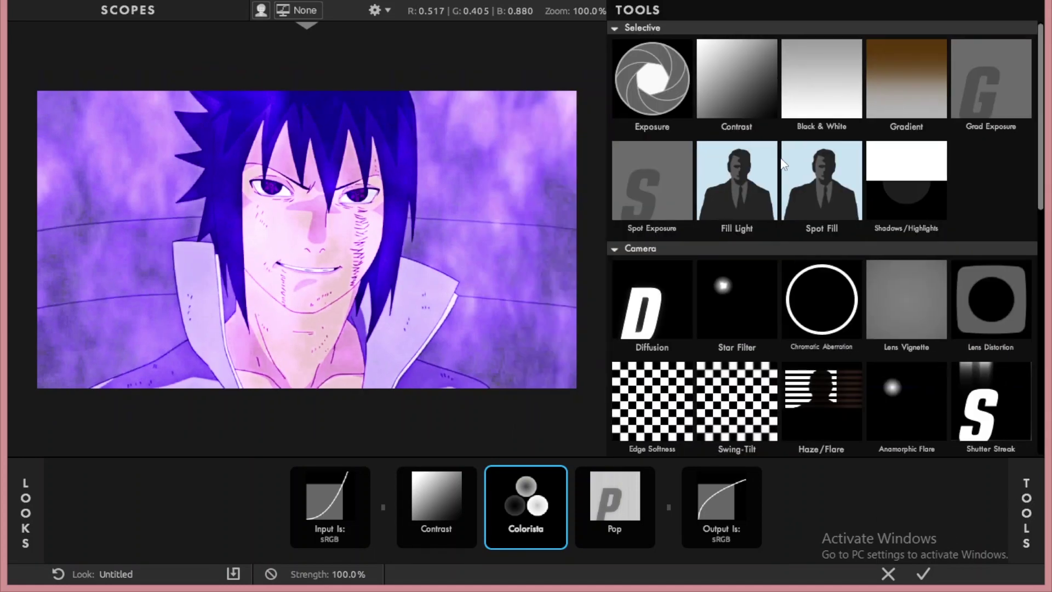
- Add an Exposure tool set to -0.15 stops
double_click(674, 98)
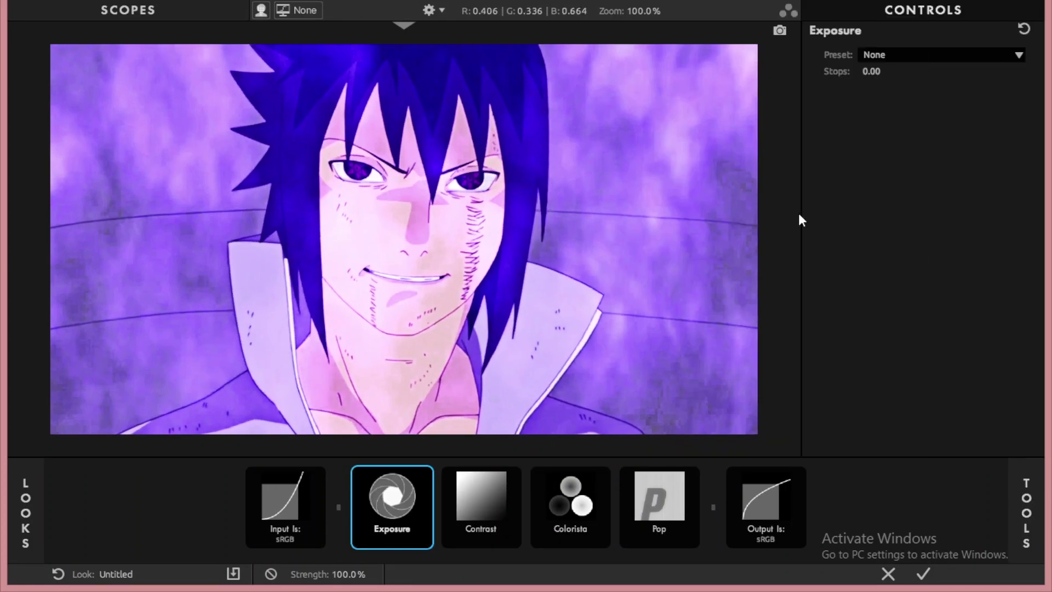
left_click(864, 72)
type("-0.15")
key("Return")
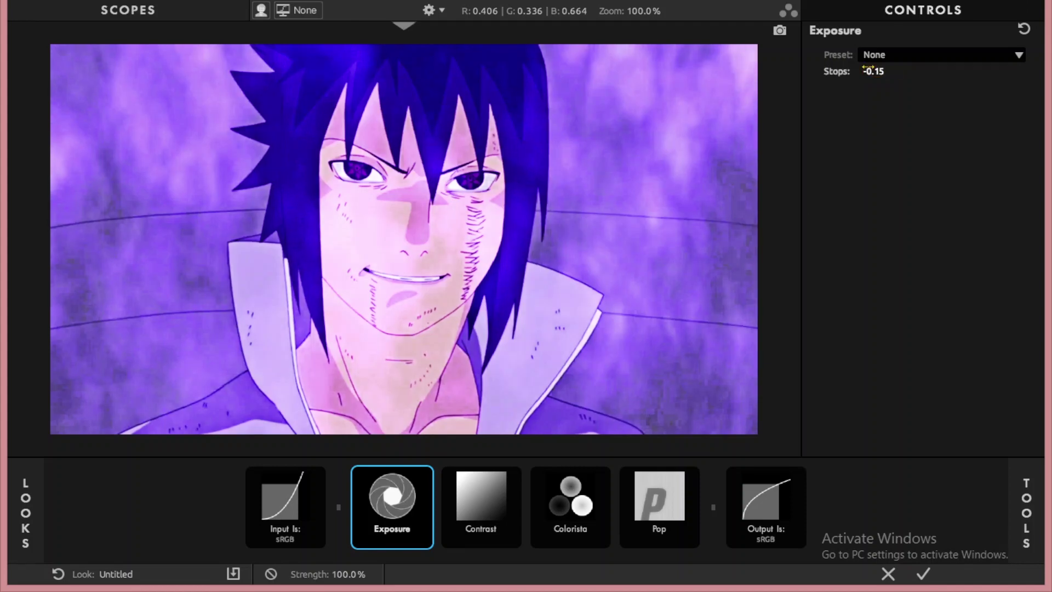
left_click(1031, 511)
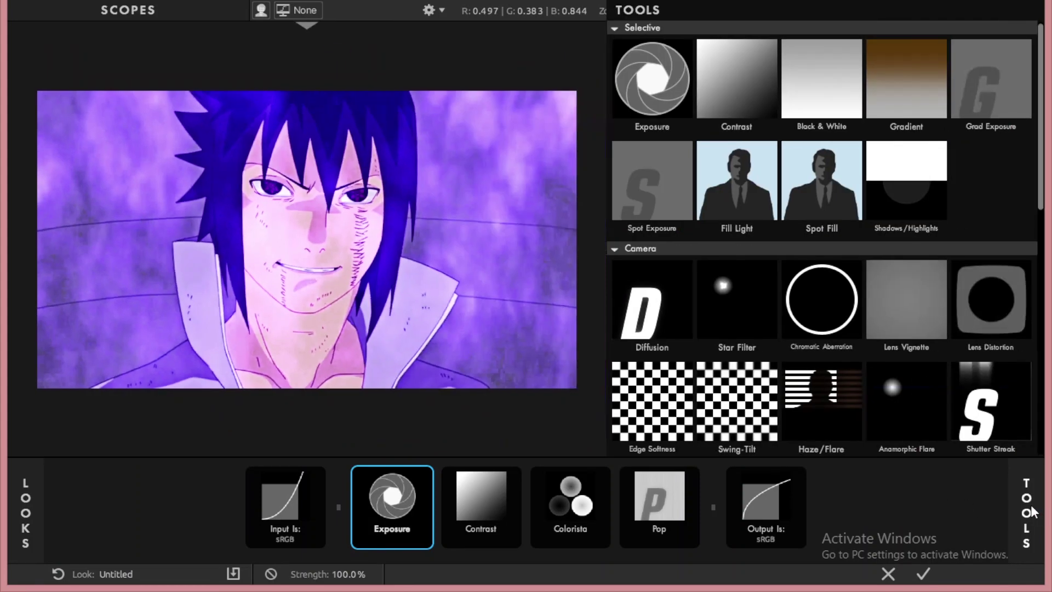
scroll(876, 233, "down", 2)
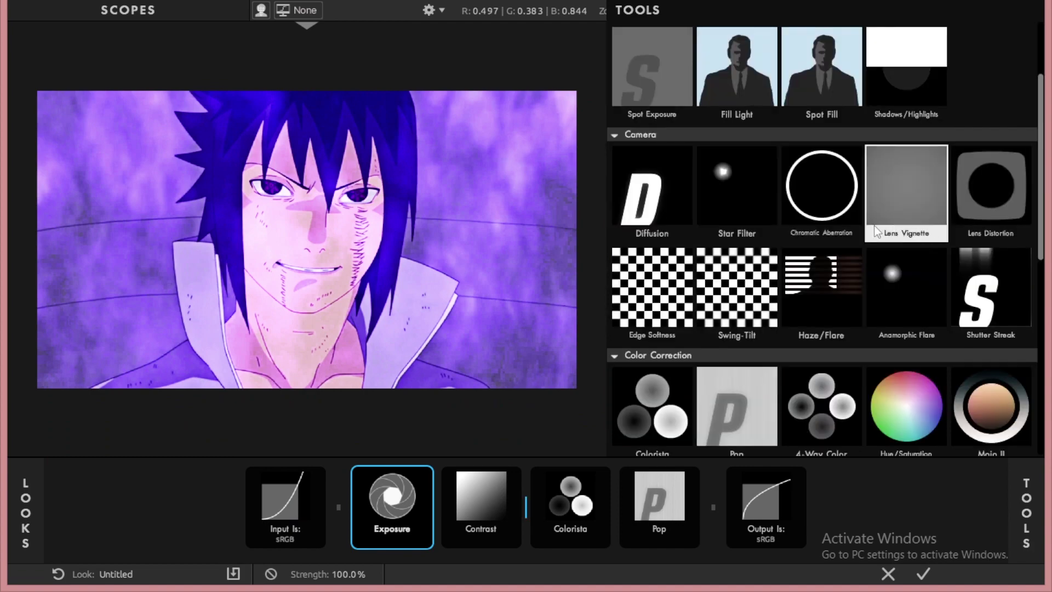
- Add a Lens Vignette and reshape it to 37.10% with aspect 1.086
double_click(902, 199)
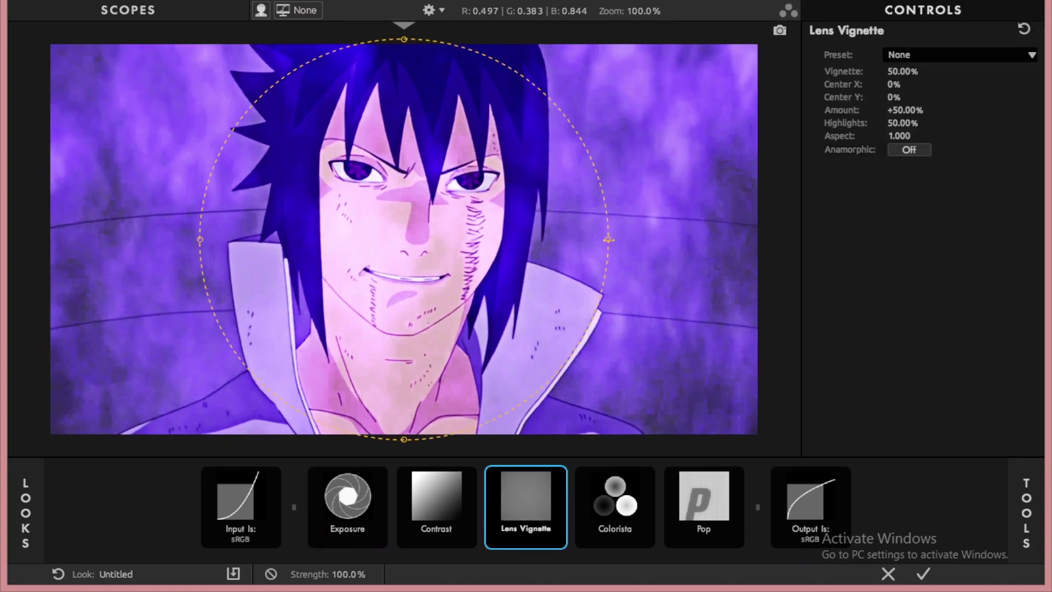
left_click_drag(608, 239, 618, 239)
scroll(404, 240, "down", 1)
left_click_drag(542, 239, 810, 445)
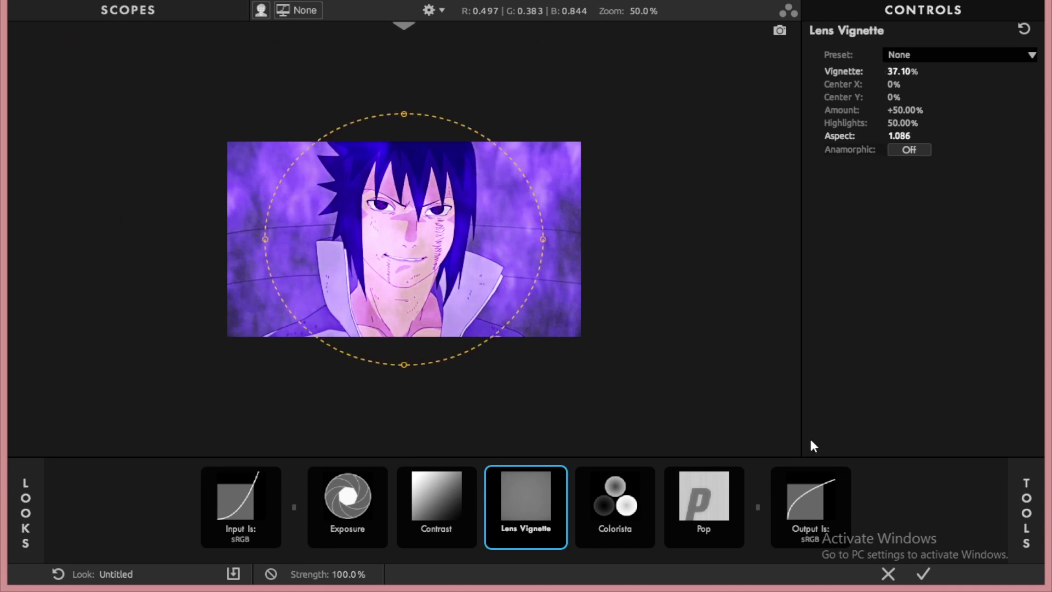
- Add Lens Distortion with distortion set to -7.0%
left_click(1027, 493)
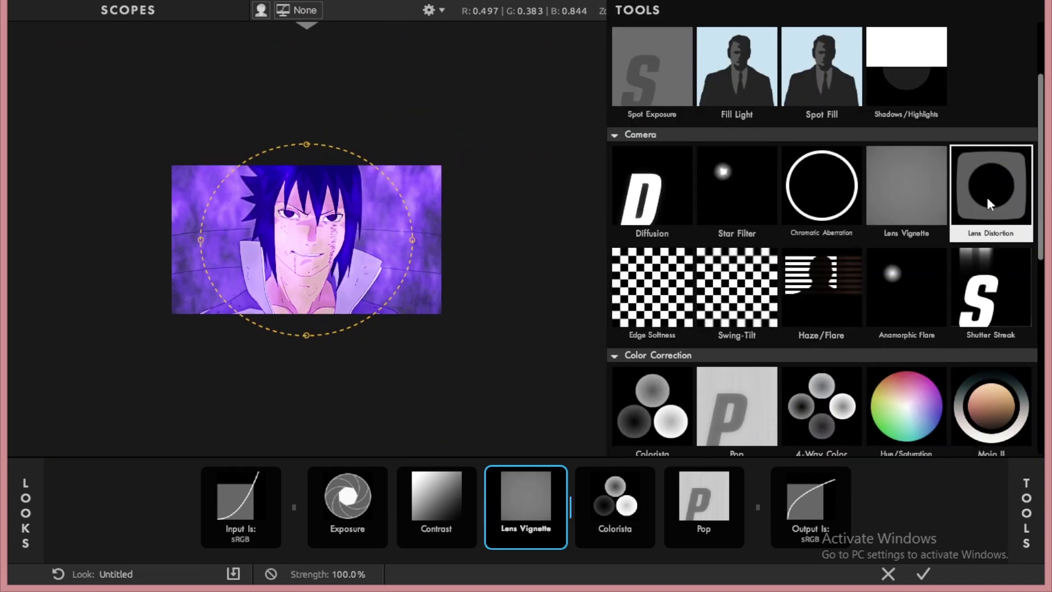
double_click(988, 205)
left_click(894, 72)
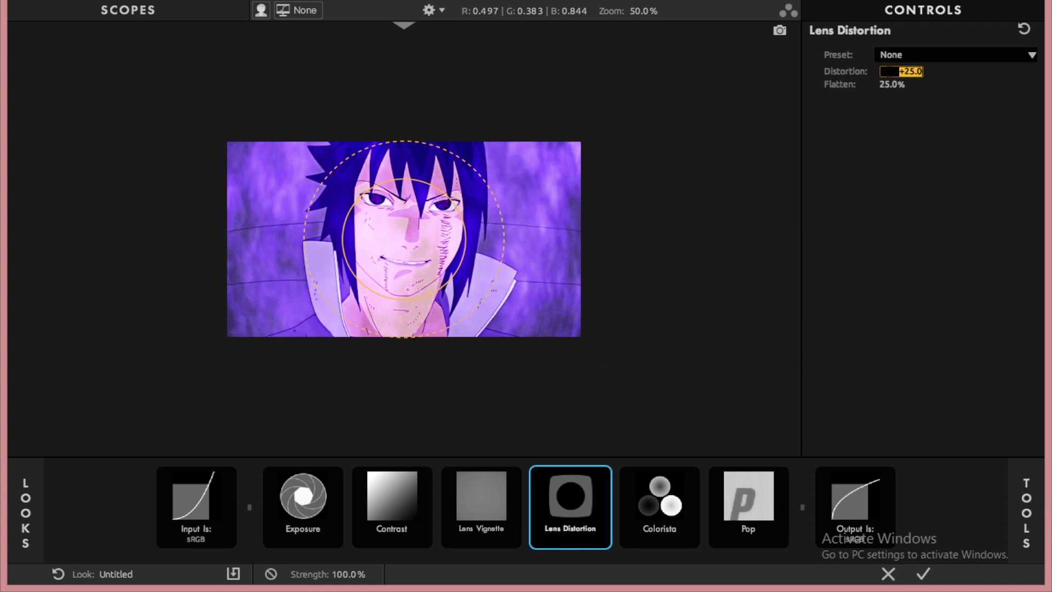
type("-7")
key("Return")
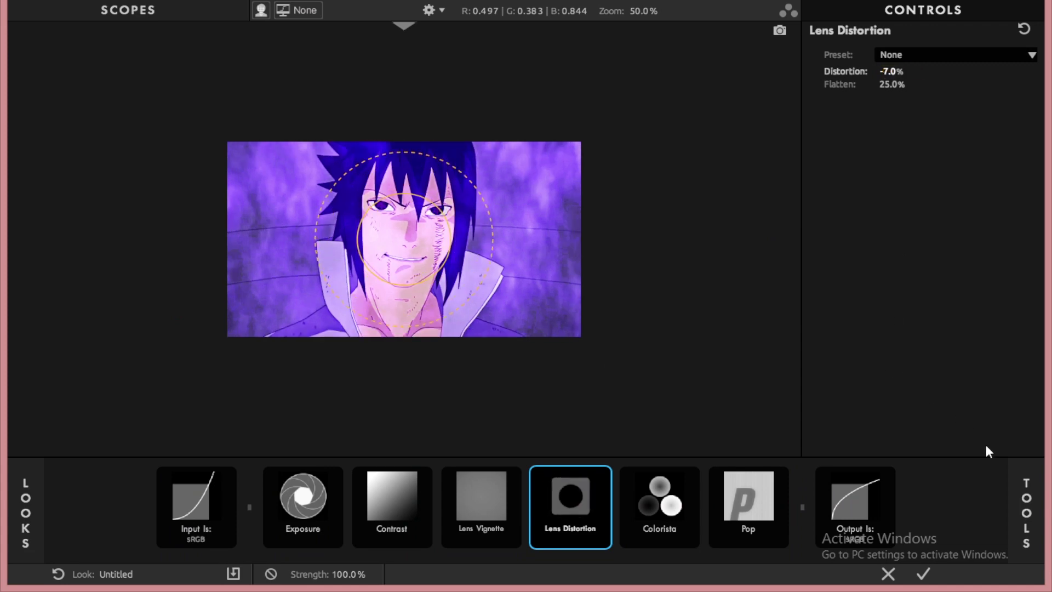
left_click(1024, 509)
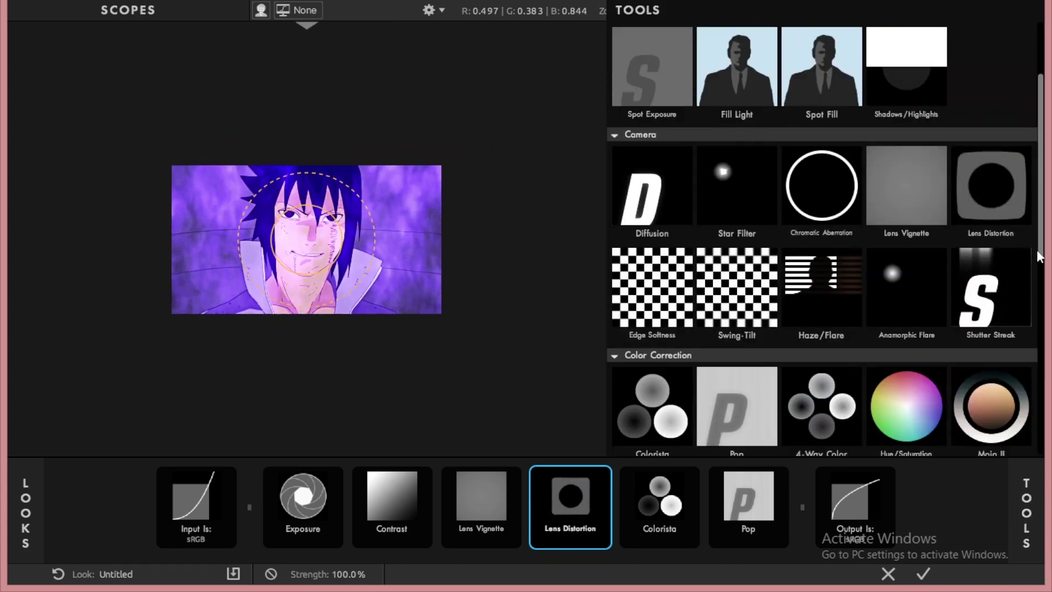
- Add Edge Softness as a wider oval with a 1.50% blur size
double_click(652, 296)
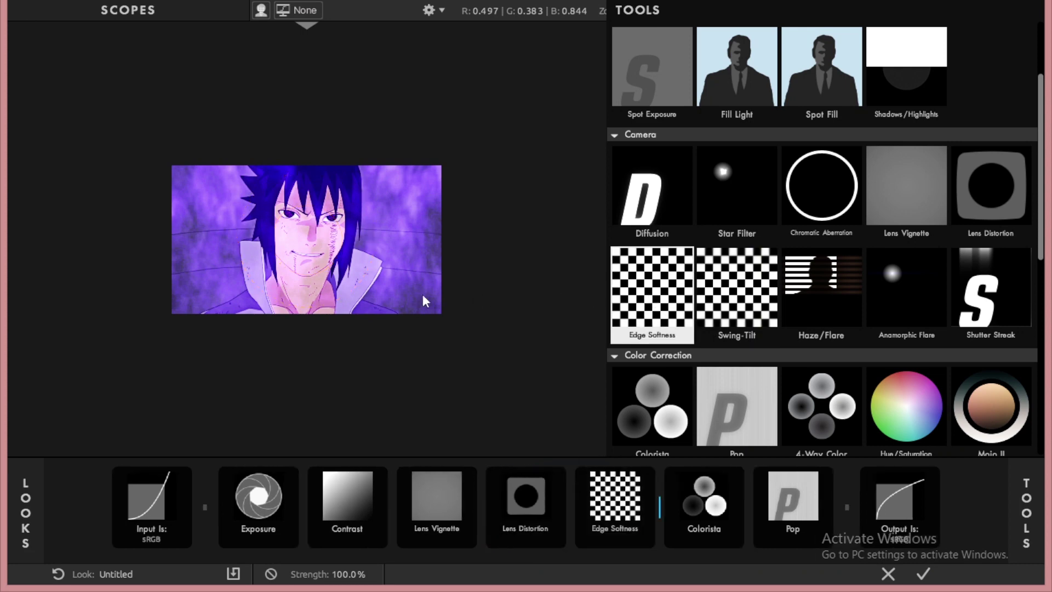
left_click_drag(604, 239, 700, 239)
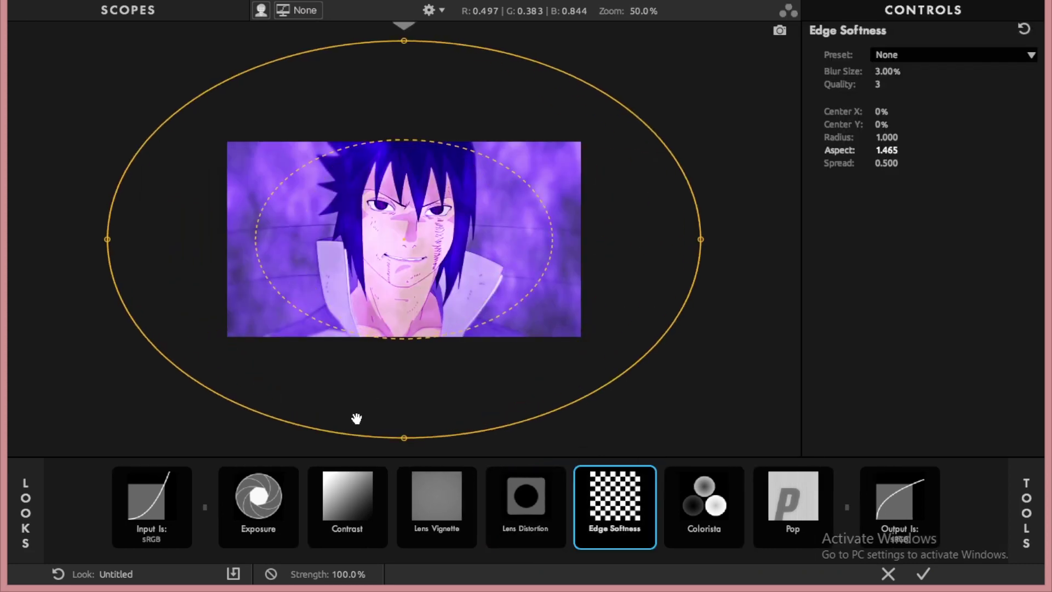
left_click_drag(403, 437, 406, 493)
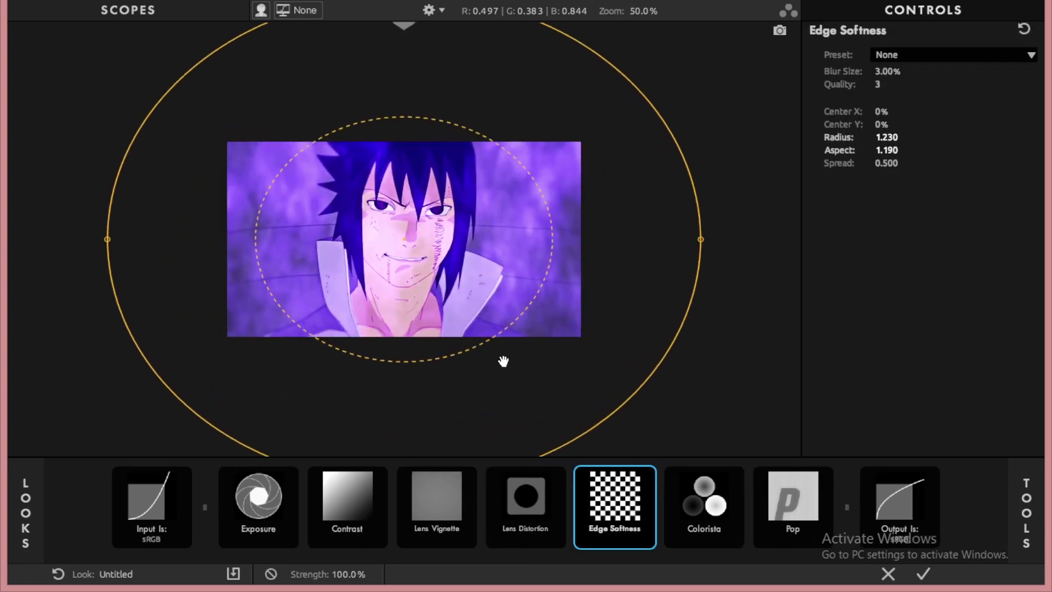
left_click(887, 70)
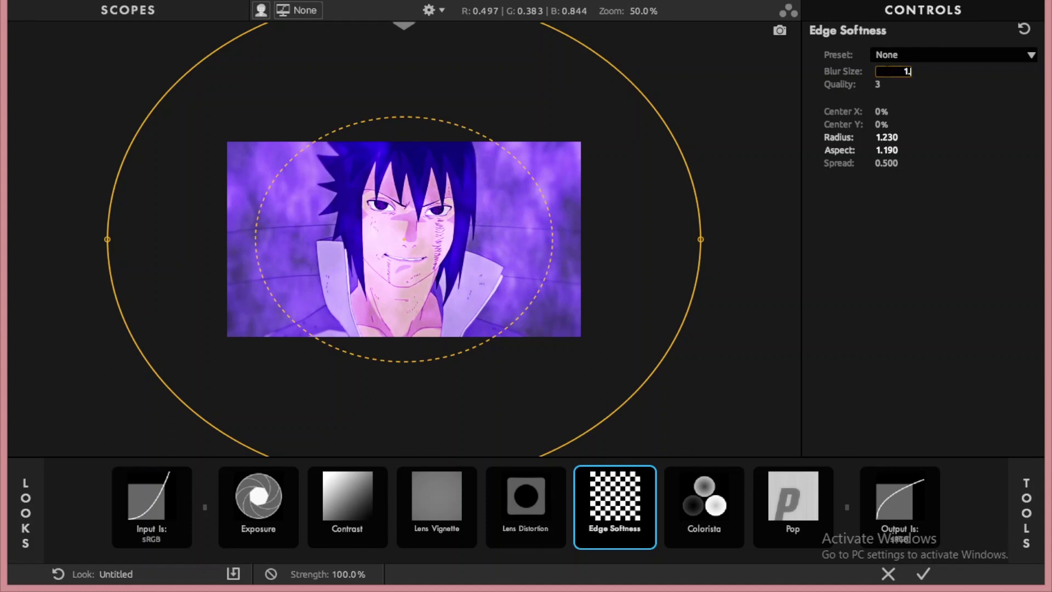
type("5")
key("Return")
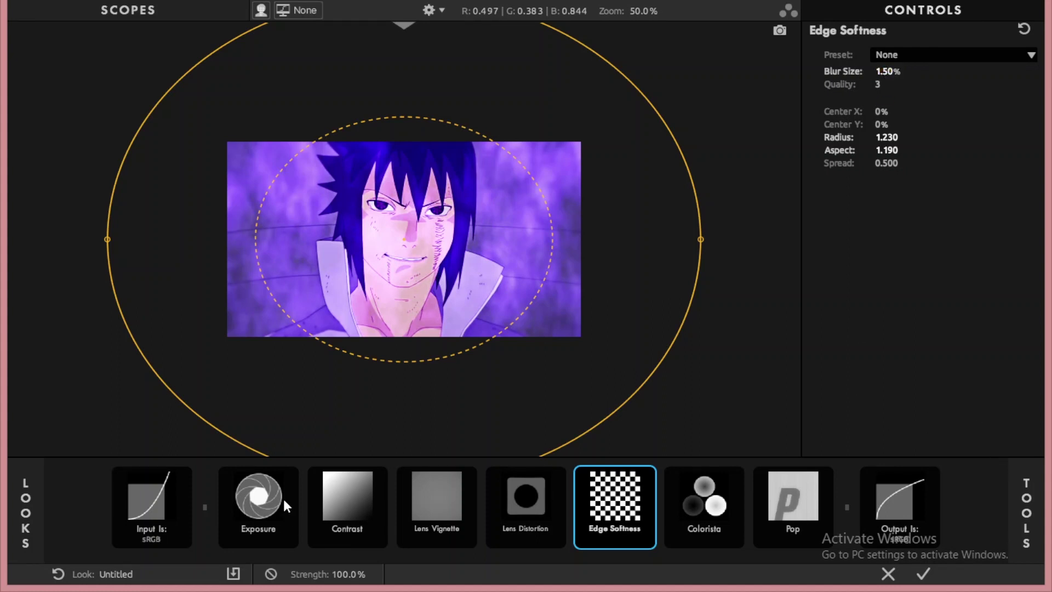
- Set Exposure to -0.20 stops and briefly bypass it to compare
left_click(285, 506)
left_click(873, 71)
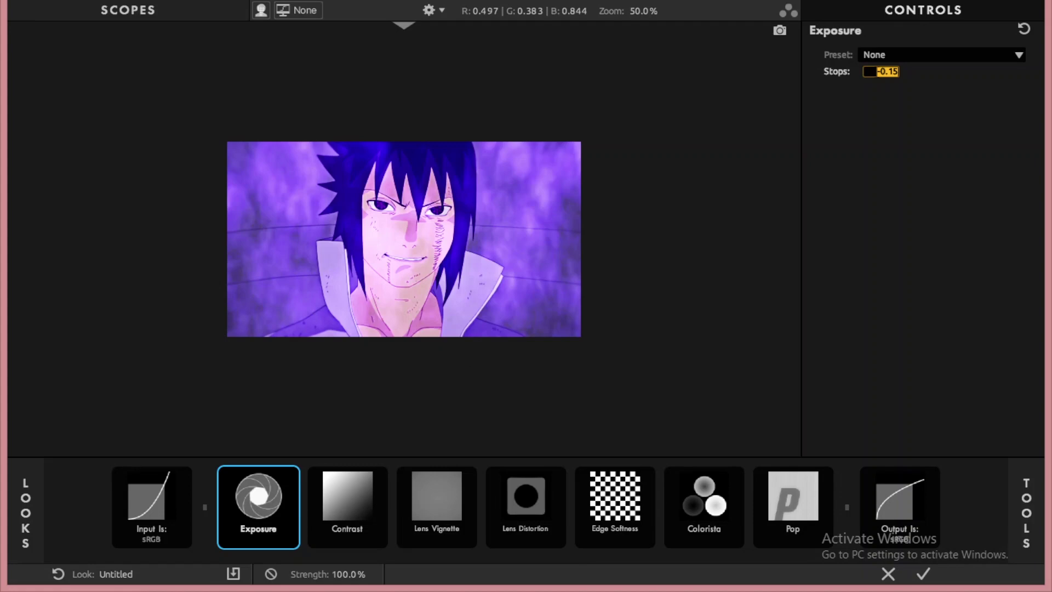
type("-0.2")
key("Return")
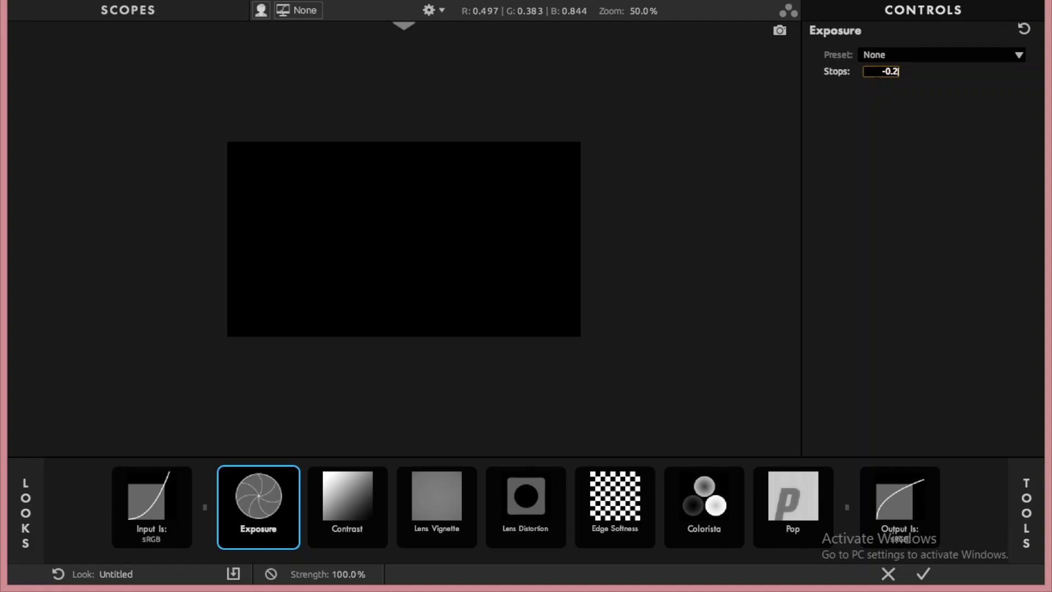
key("Return")
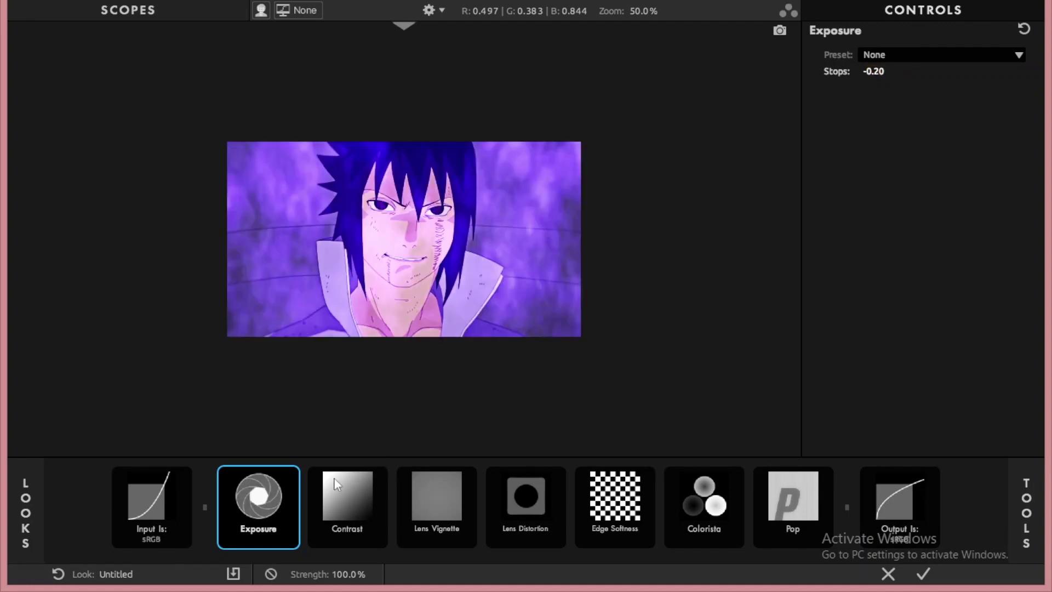
left_click(292, 476)
- Apply the Look, then add Sharpen above Looks with Amount 30
left_click(921, 574)
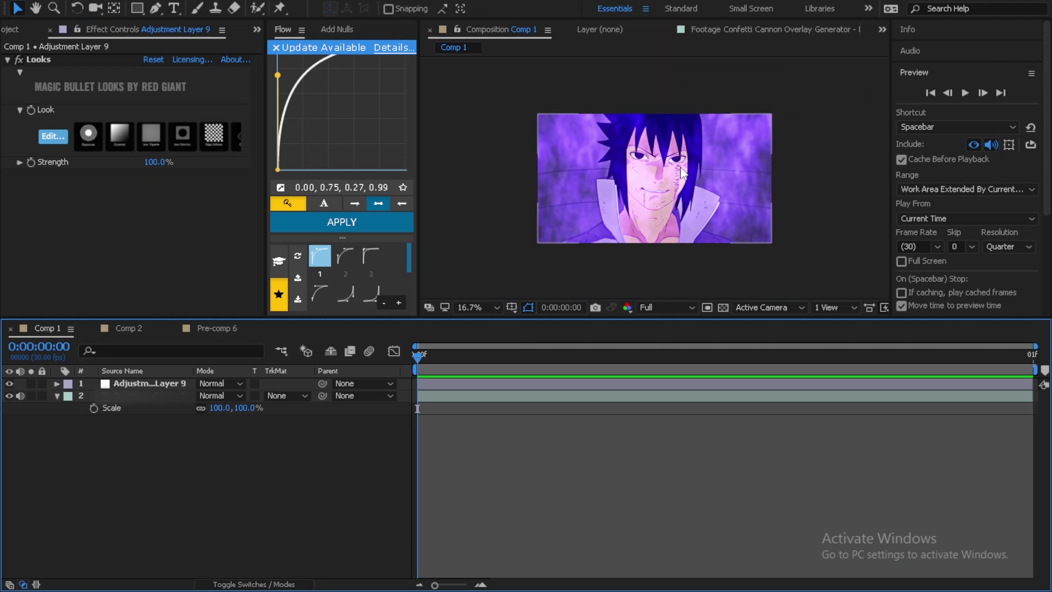
key("comma")
key("comma")
key("ctrl+space")
type("unsh")
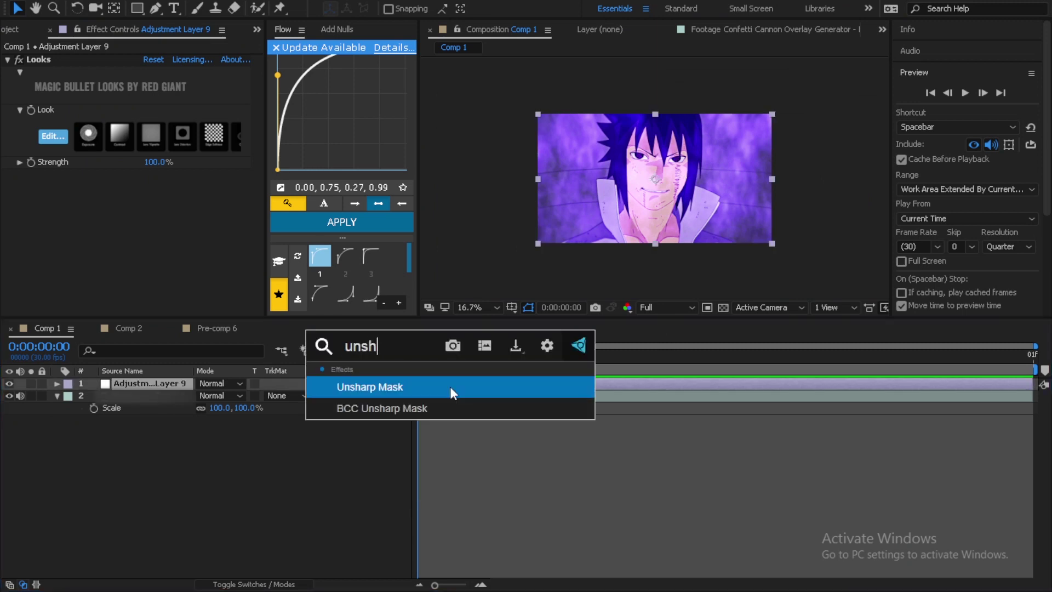
key("BackSpace")
key("BackSpace")
key("BackSpace")
key("BackSpace")
type("shar")
key("Return")
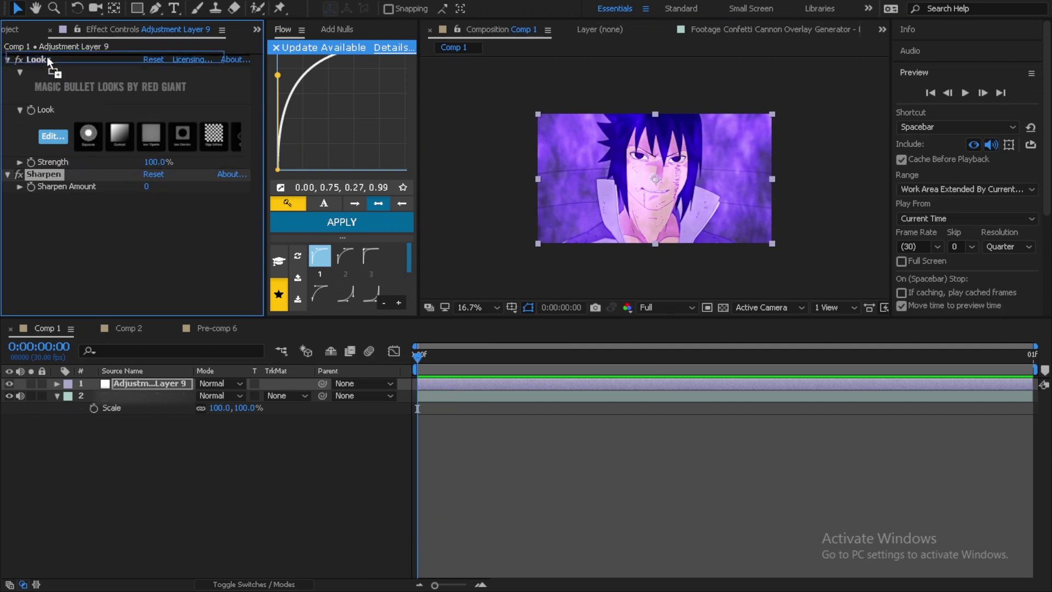
left_click_drag(42, 175, 47, 56)
left_click(149, 73)
type("3")
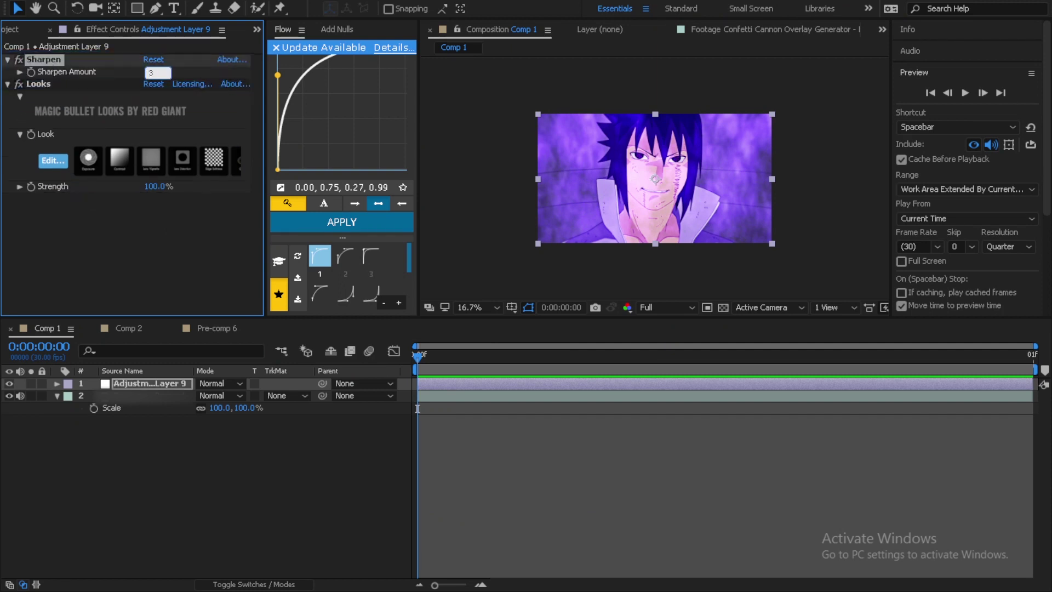
type("0")
key("Return")
- Add an Unsharp Mask effect to the adjustment layer
left_click(443, 383)
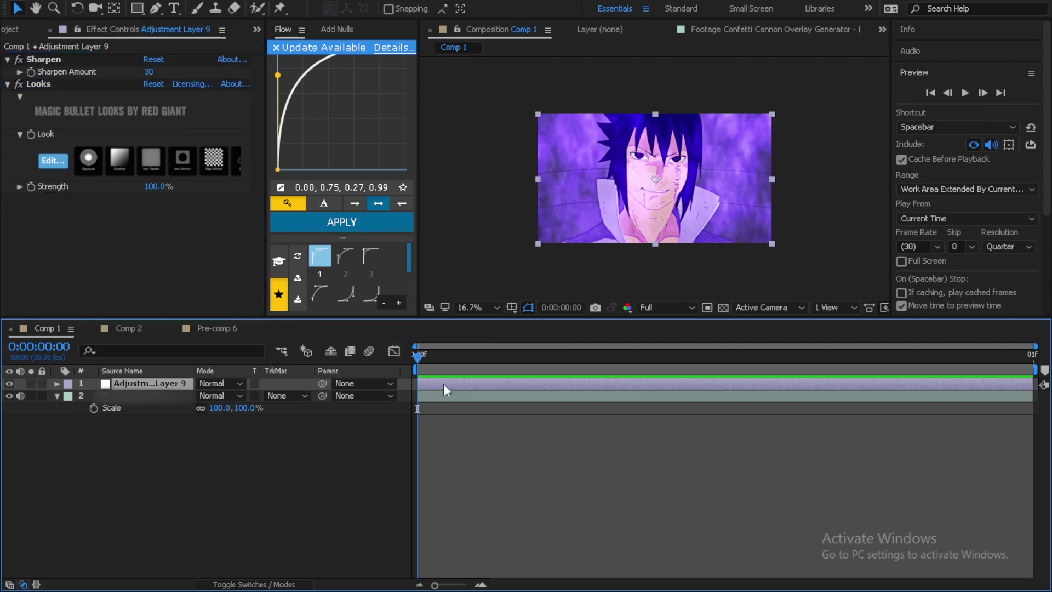
key("ctrl+space")
type("uns")
left_click(443, 384)
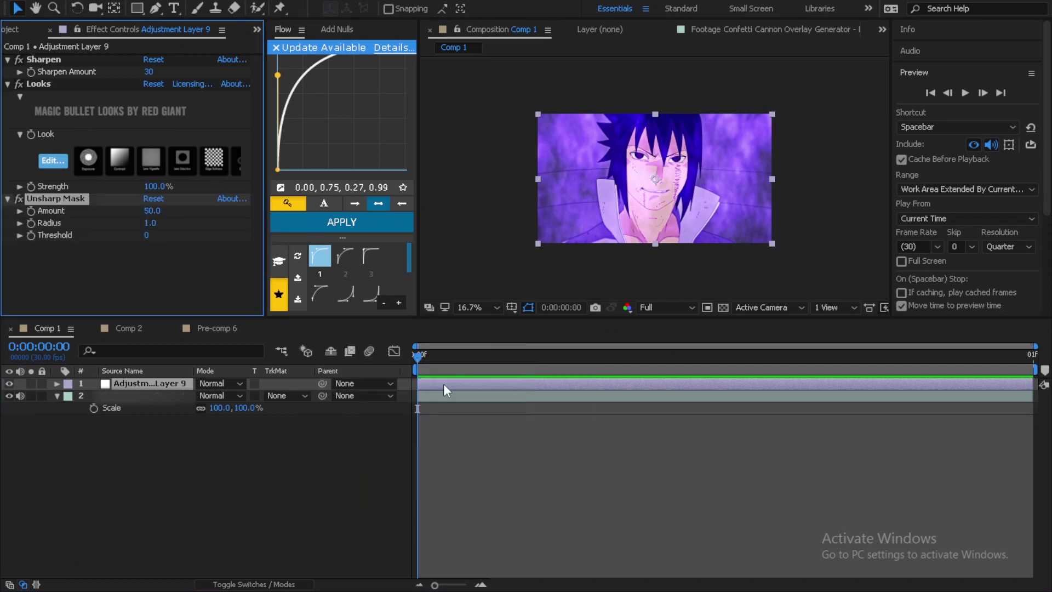
- Move Unsharp Mask above Looks and set Amount 15 and Radius 15
left_click_drag(64, 195, 63, 80)
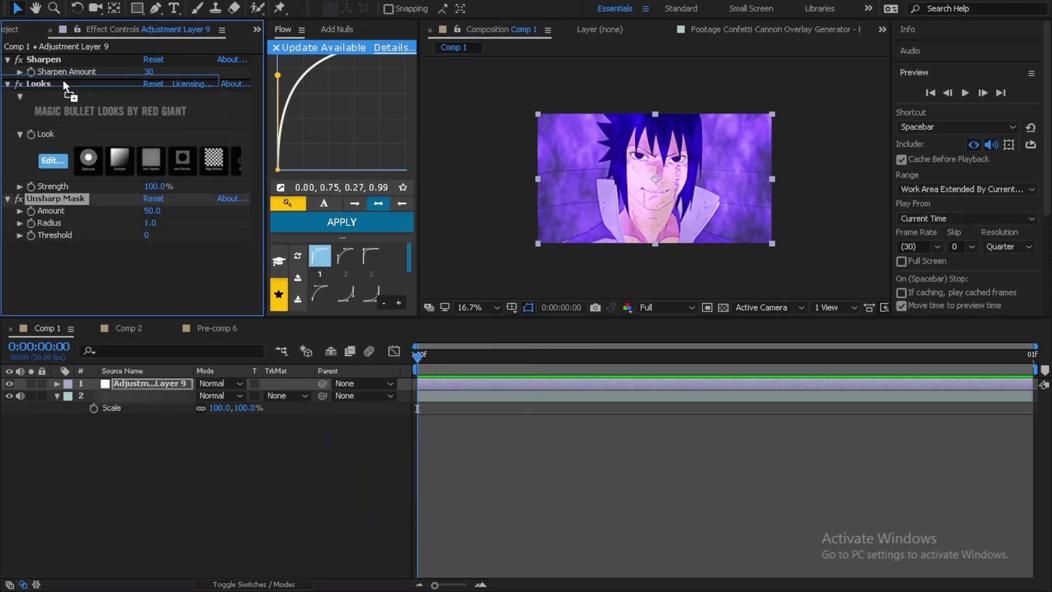
left_click(152, 98)
type("1")
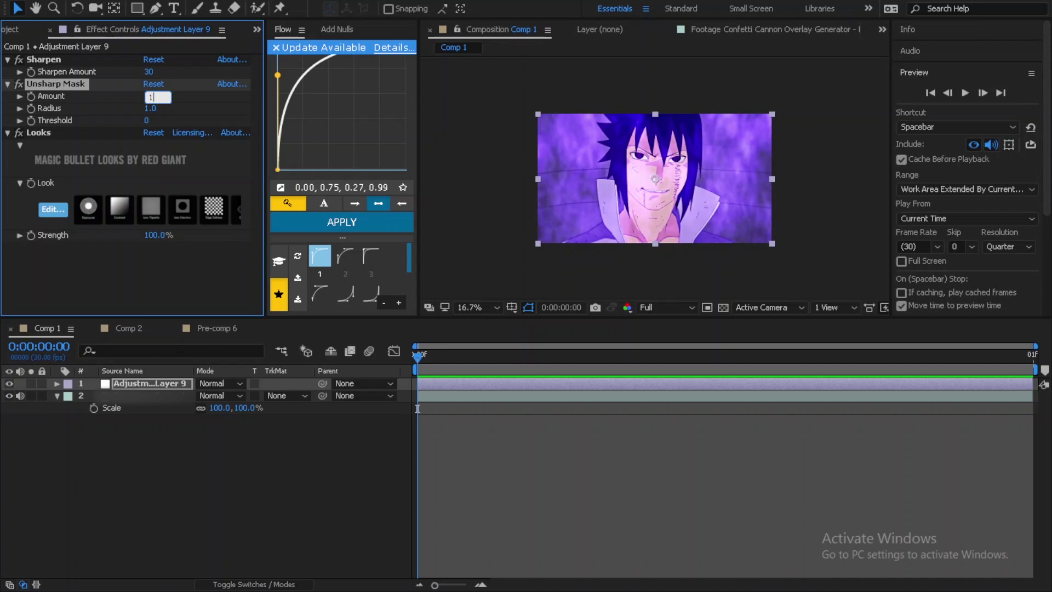
type("5")
key("Return")
left_click(150, 108)
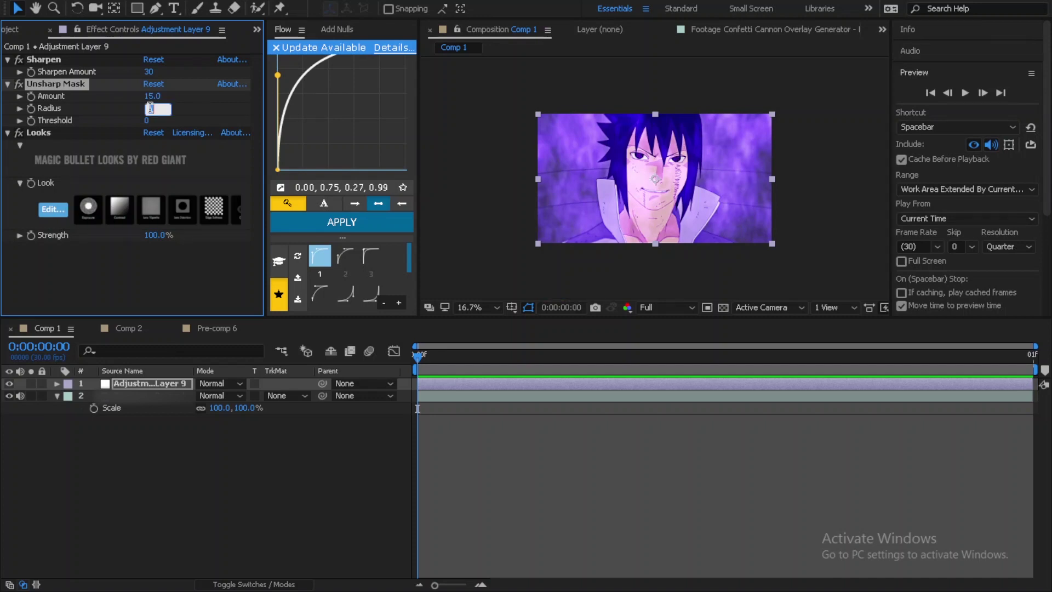
type("5")
key("Return")
- Duplicate it as Unsharp Mask 2 with Amount 30
key("ctrl+d")
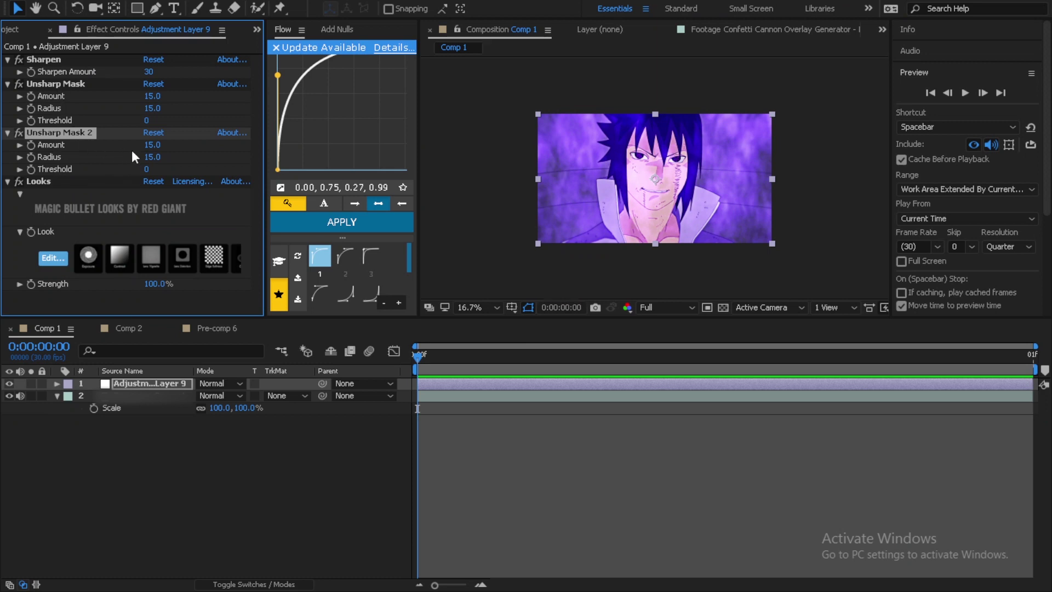
left_click(153, 144)
type("30")
key("Return")
left_click(557, 488)
- Set the viewer to Fit up to 100% and toggle the adjustment layer to compare before/after
left_click(483, 306)
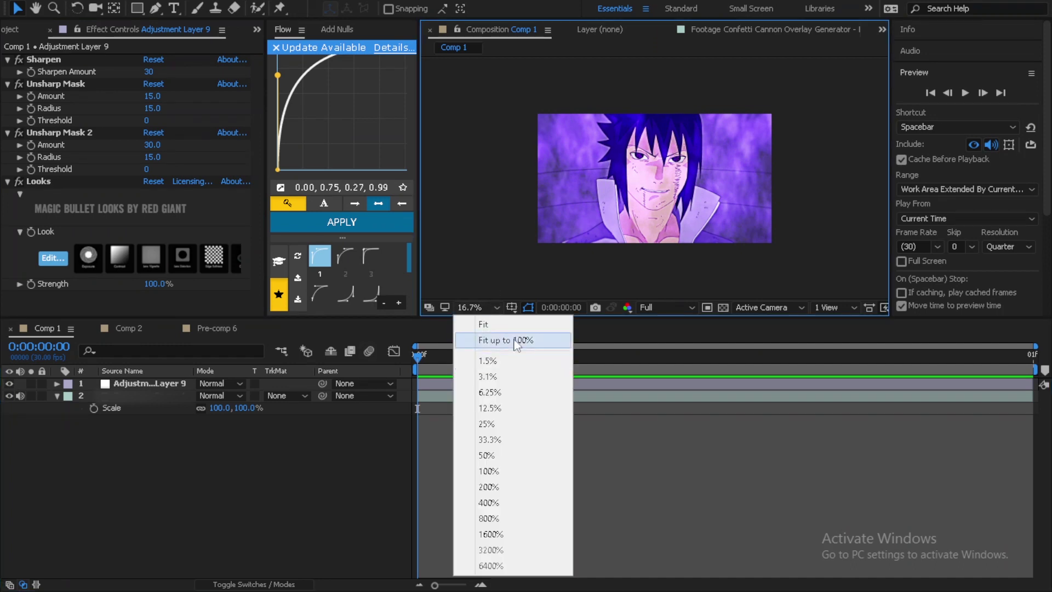
left_click(472, 341)
left_click(9, 383)
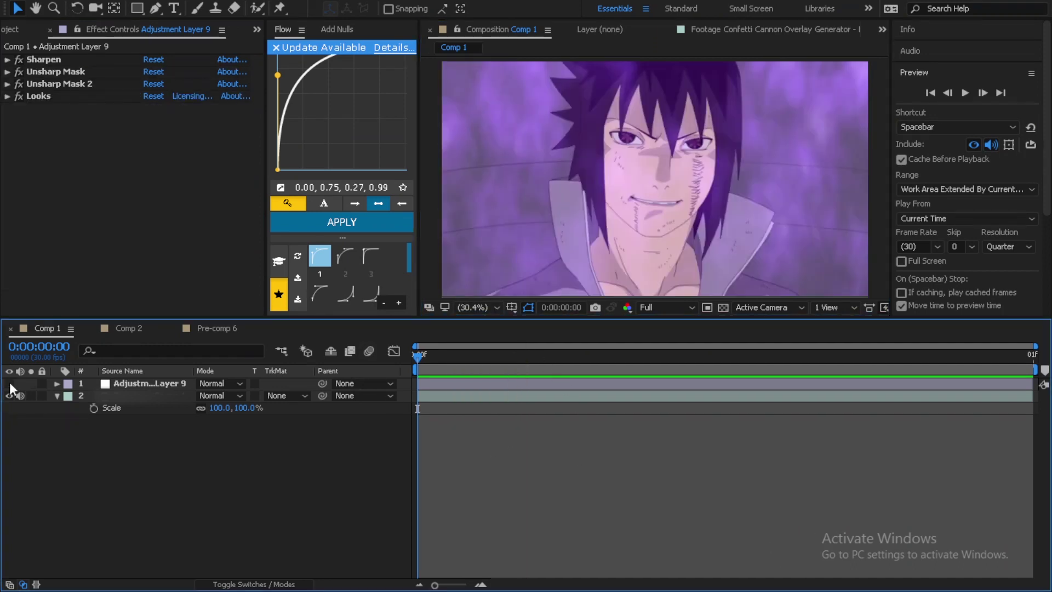
left_click(9, 383)
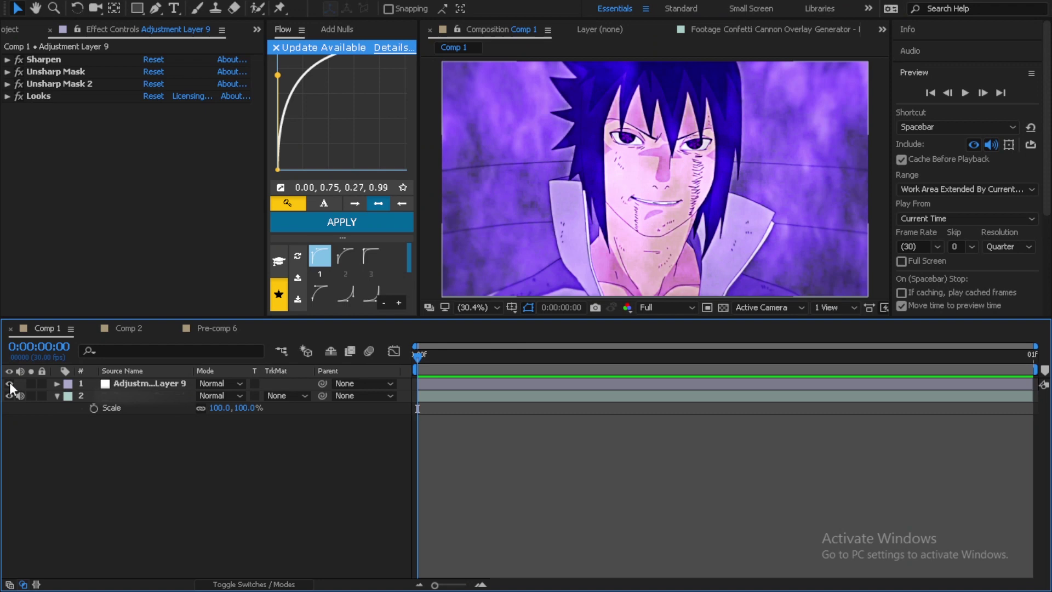
left_click(10, 383)
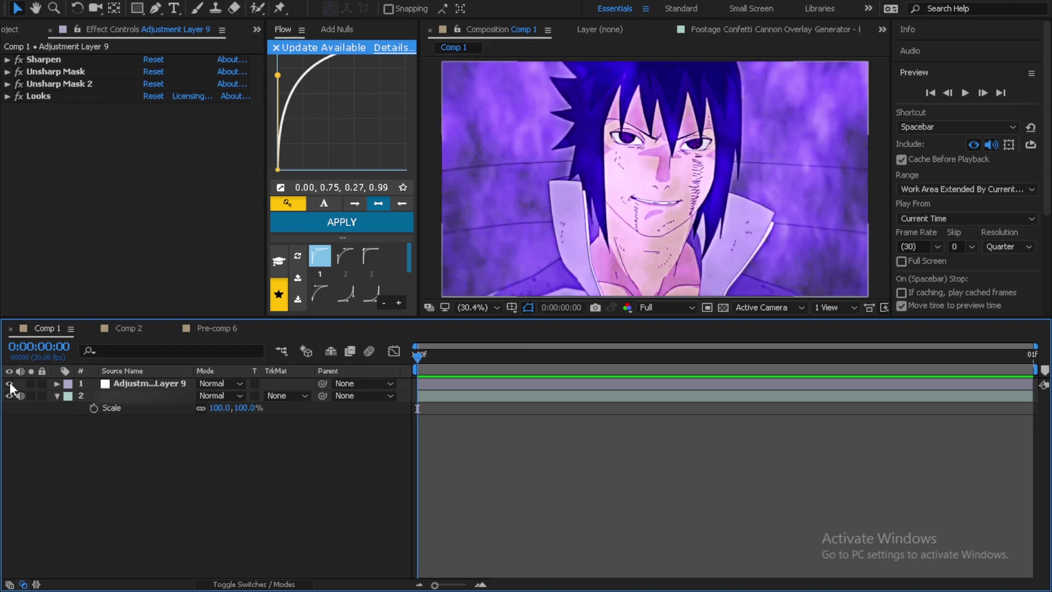